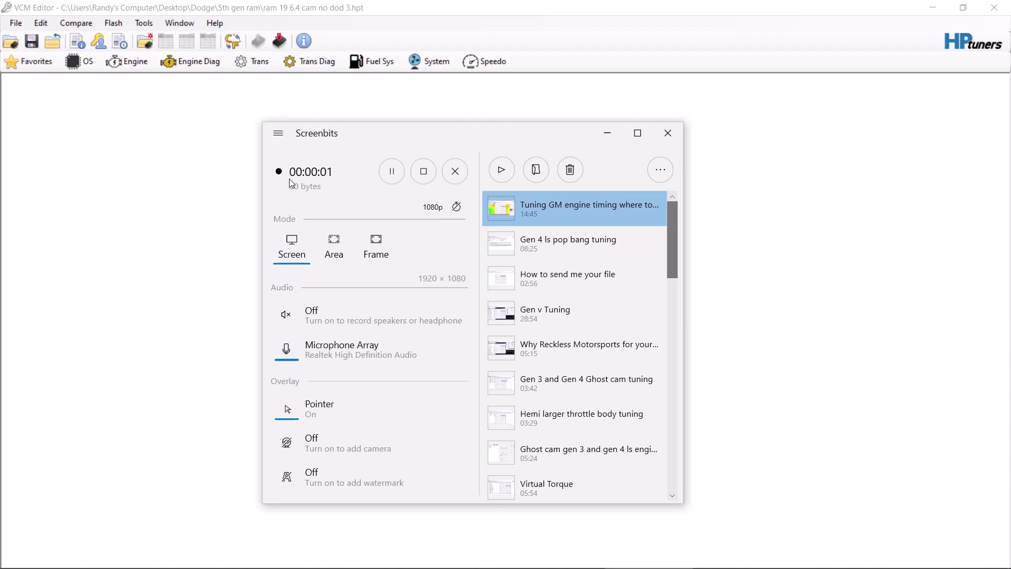
- Open the Engine settings in the cam tune, then in the stock 19 ram.hpt tune
left_click(222, 247)
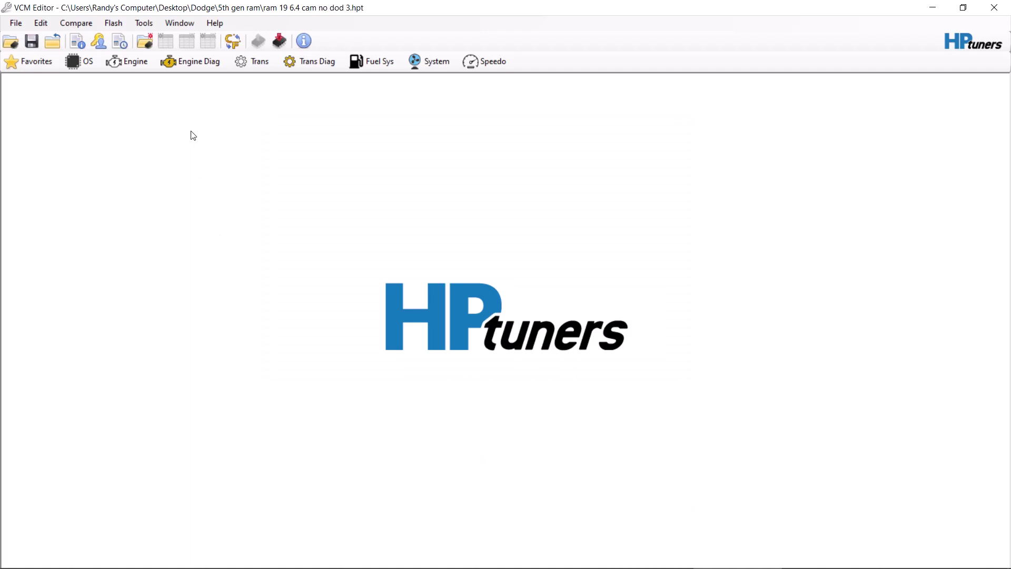
left_click(129, 62)
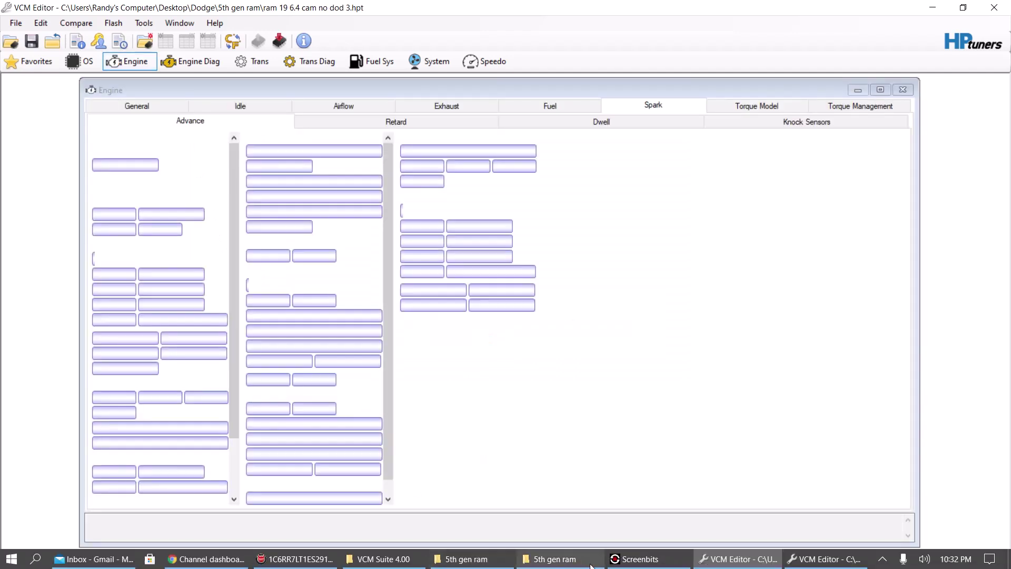
left_click(823, 558)
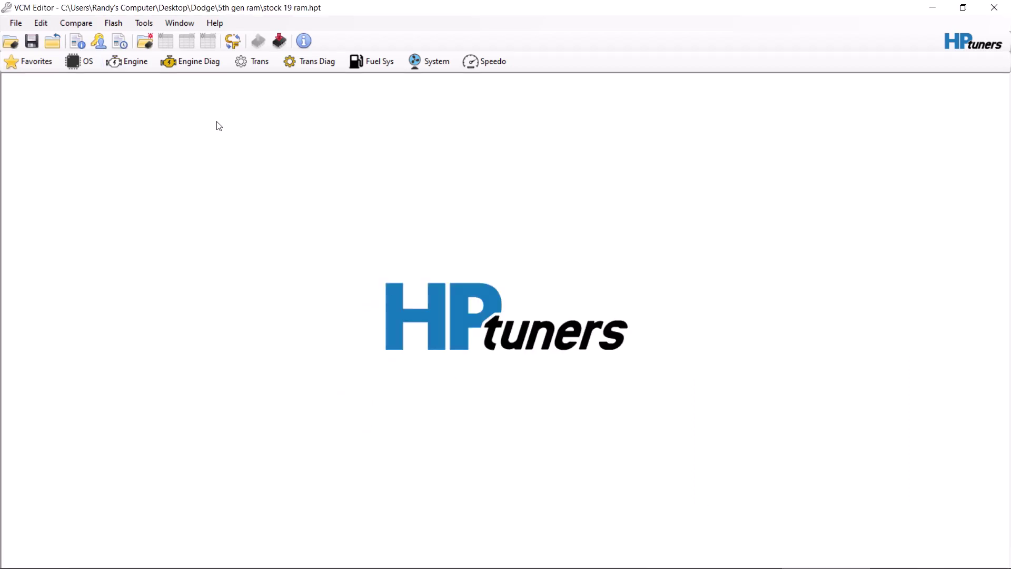
left_click(129, 61)
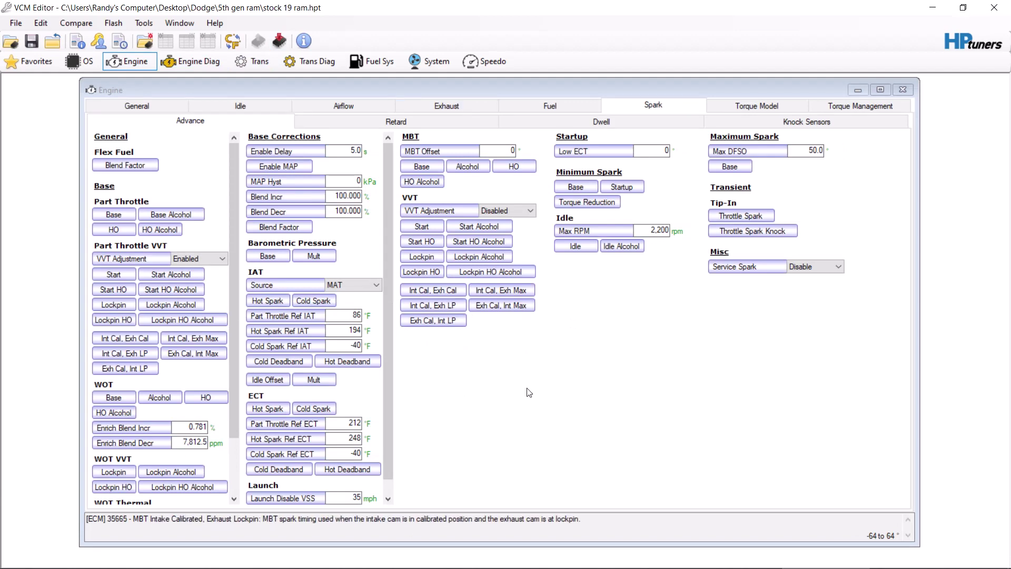
- Open the stock tune's Part Throttle > Base spark table (44628) with its 3D surface
left_click(126, 215)
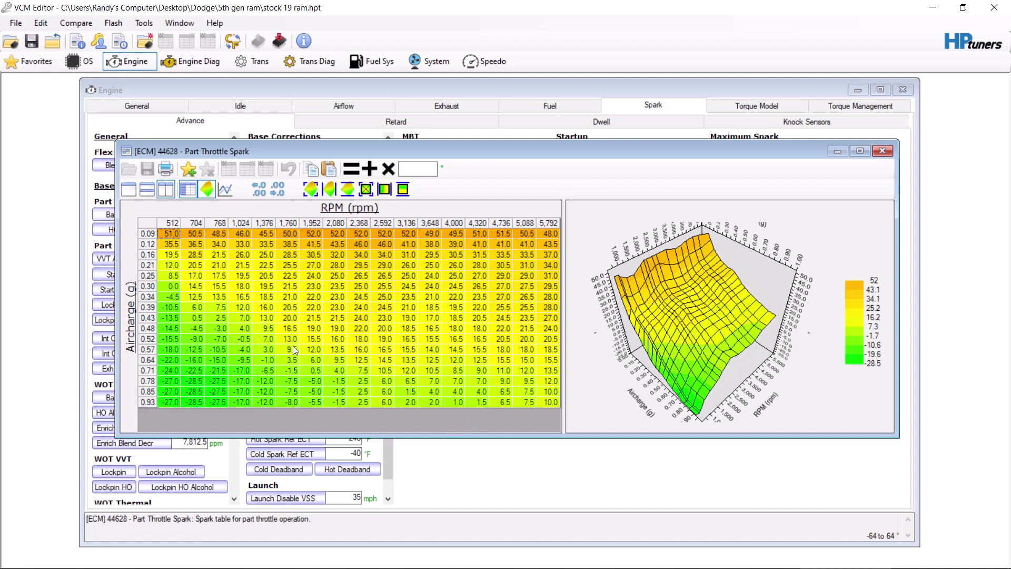
- Replace the negative spark cells at 512, 704 and 768 rpm with 0.0
left_click_drag(175, 300, 169, 337)
left_click_drag(159, 297, 169, 307)
left_click_drag(167, 376, 169, 402)
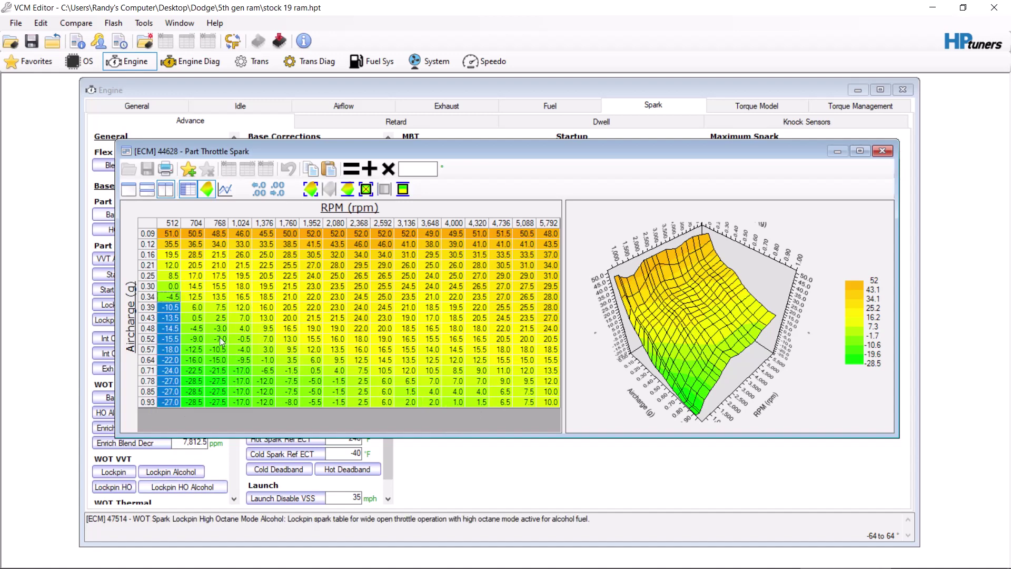
type("0")
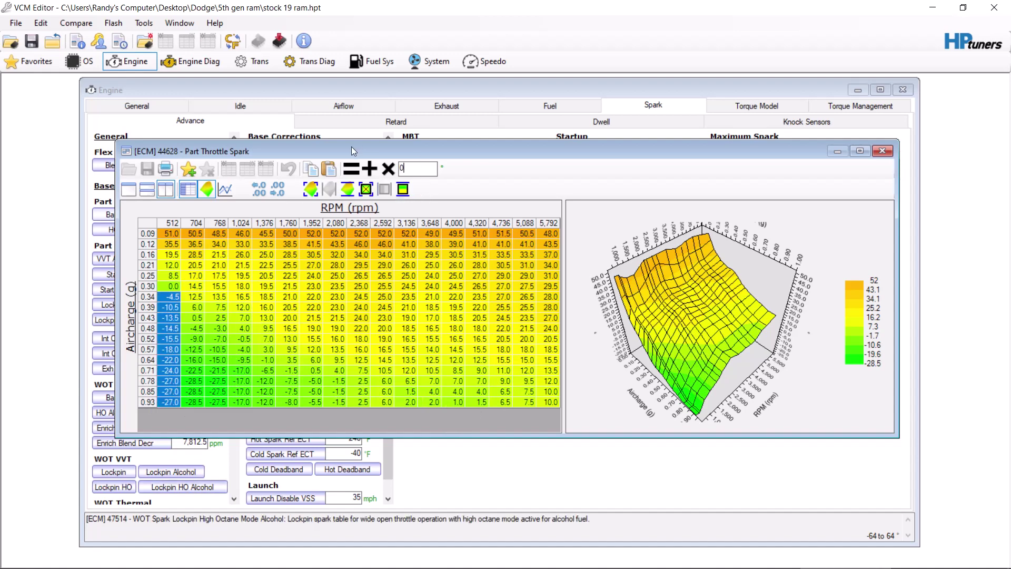
left_click(352, 169)
left_click_drag(199, 319, 195, 402)
left_click(351, 169)
left_click_drag(218, 329, 221, 468)
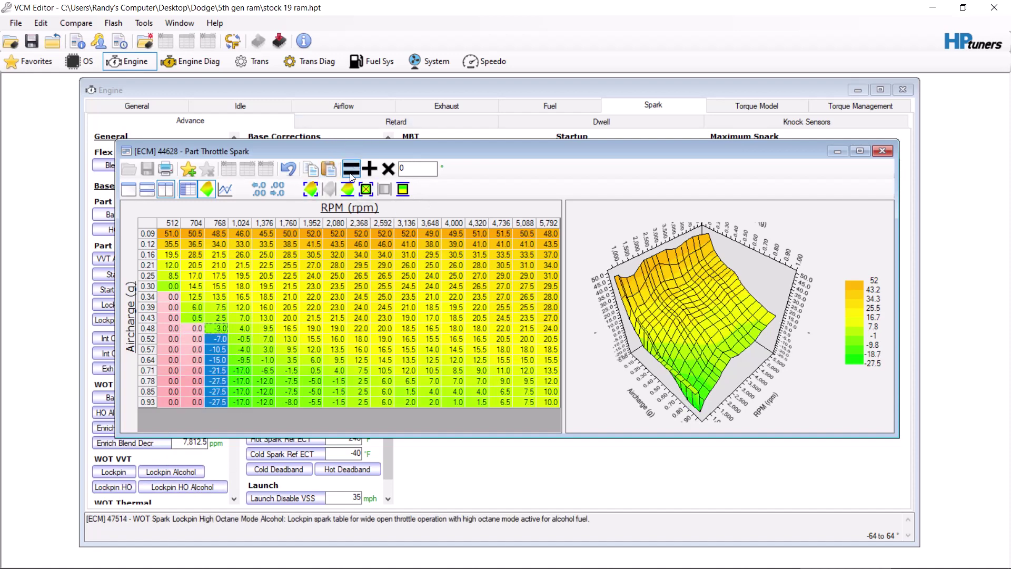
left_click(352, 175)
- Replace the negative cells at 1,024, 1,376, 1,760, 1,952 and 2,080 rpm with 0.0
left_click_drag(246, 337, 245, 406)
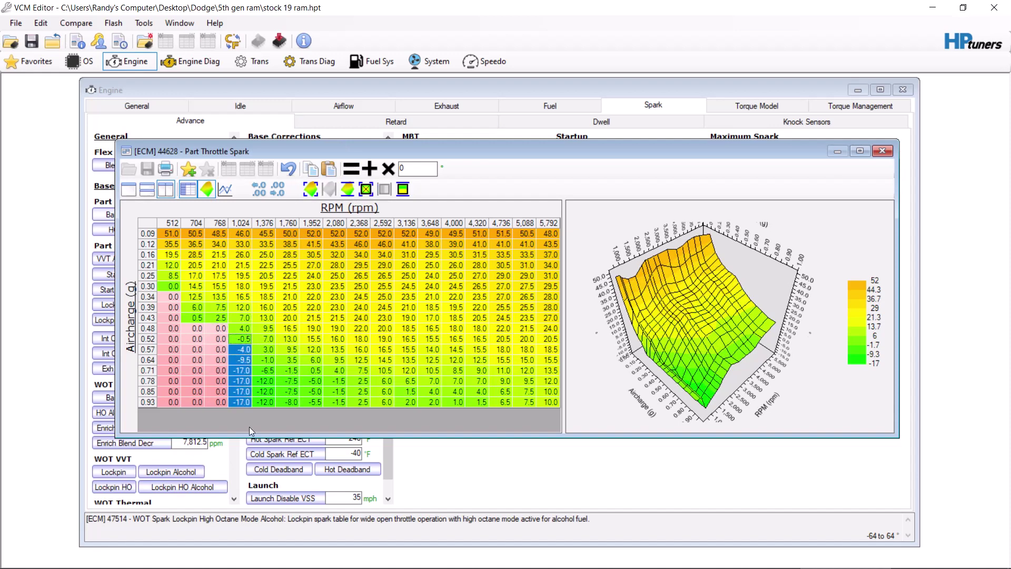
left_click(351, 168)
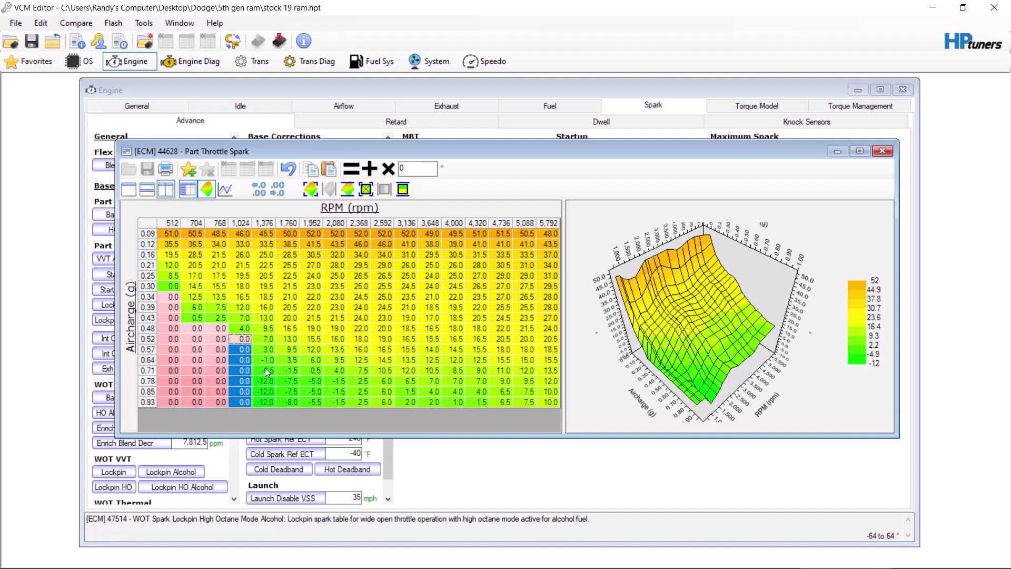
left_click_drag(268, 360, 271, 424)
left_click(352, 168)
left_click_drag(289, 370, 294, 445)
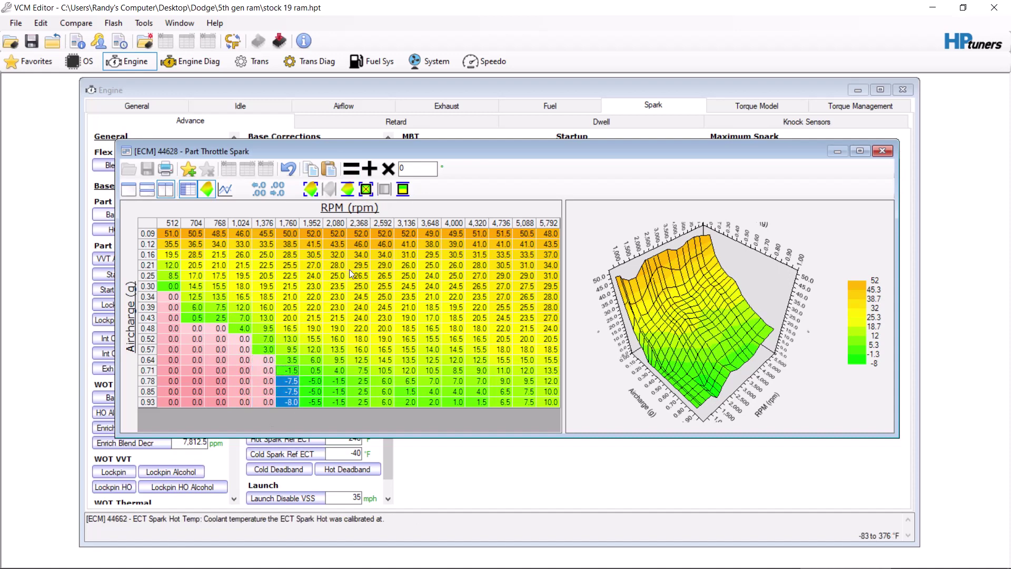
left_click(352, 169)
left_click_drag(315, 380, 341, 413)
left_click(352, 169)
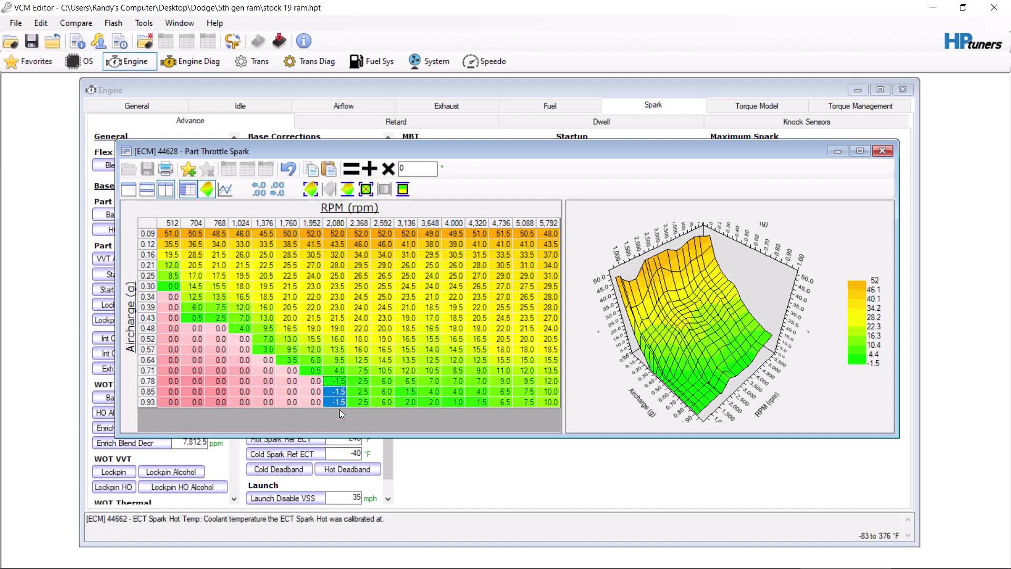
left_click(352, 168)
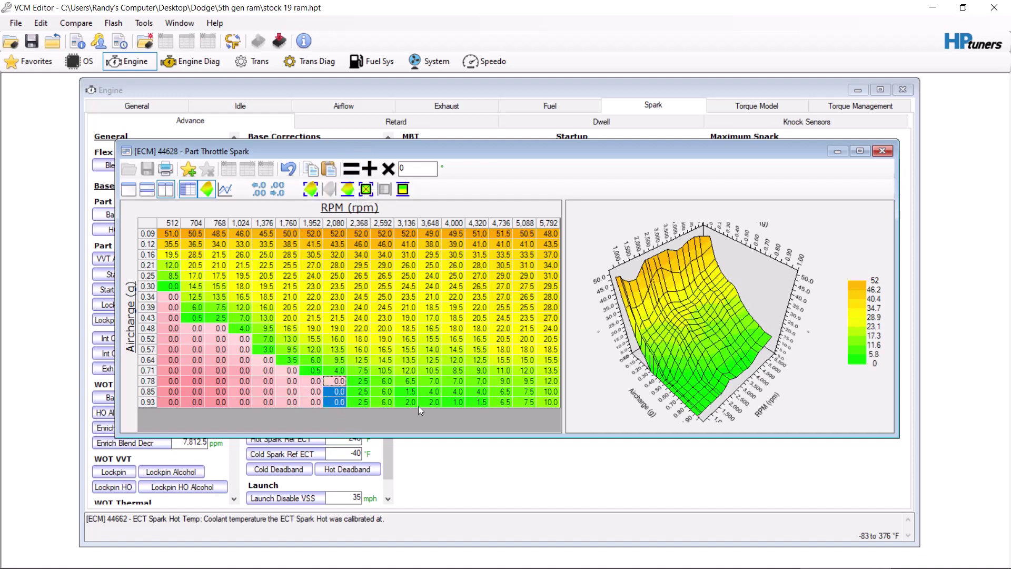
left_click(544, 371)
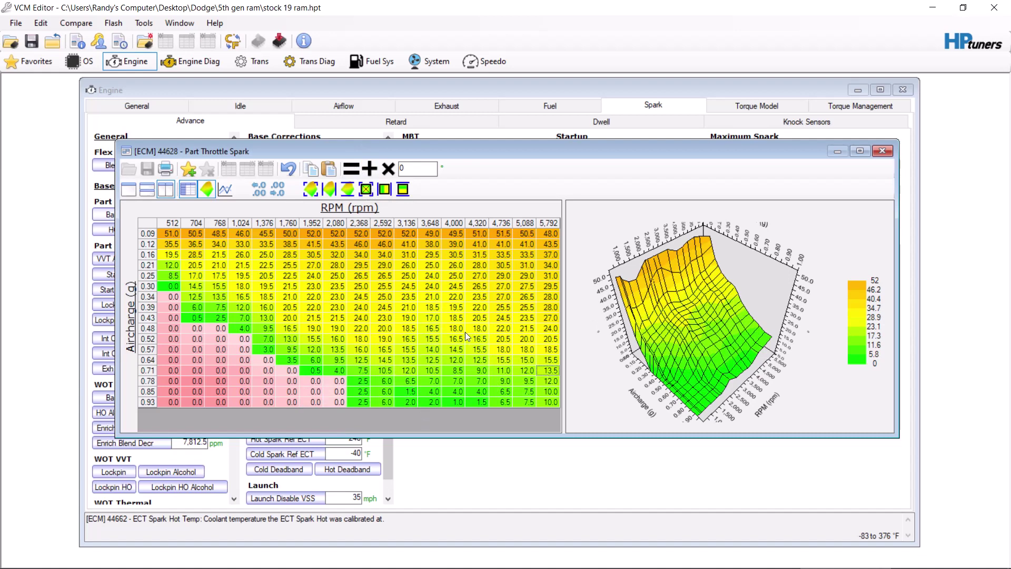
- Interpolate the 2,368–5,792 rpm, 0.34–0.64 g block between its horizontal bounds
left_click(362, 360)
left_click_drag(362, 360, 549, 301)
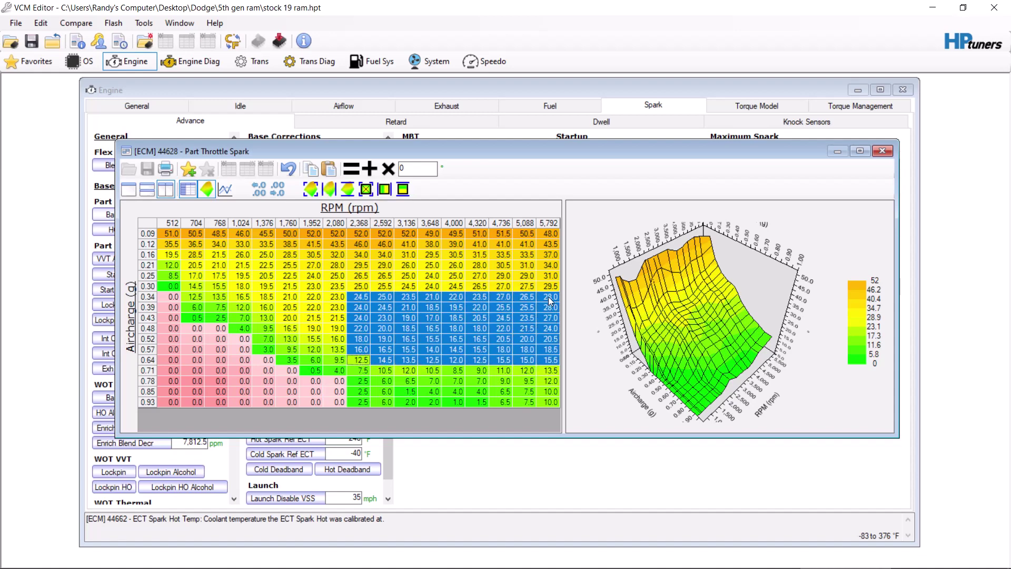
left_click(385, 191)
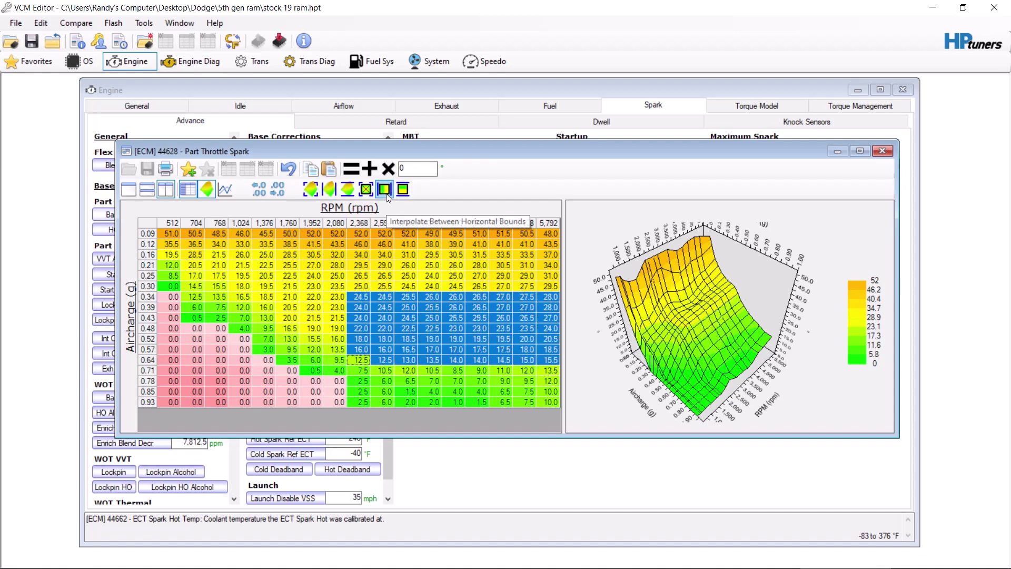
left_click(288, 168)
left_click(334, 193)
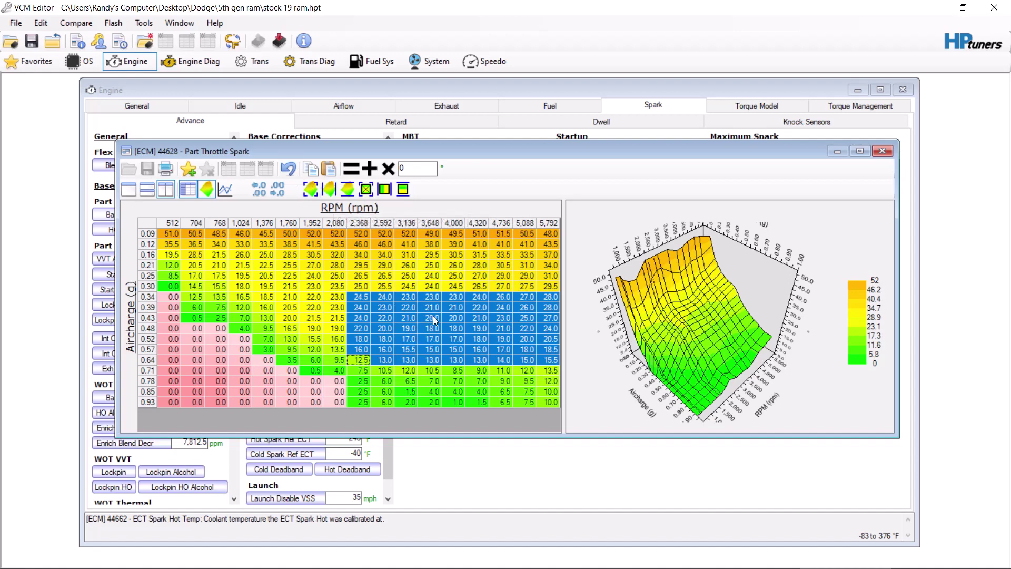
left_click(383, 189)
left_click(333, 358)
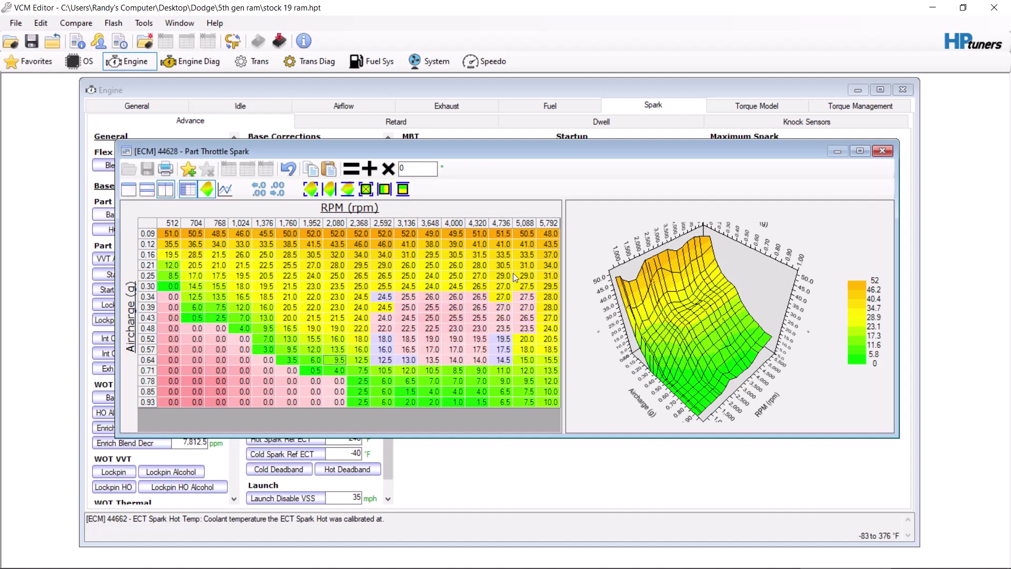
- Add 3 degrees to the 0.09–0.30 g rows across all RPM
left_click_drag(551, 287, 168, 234)
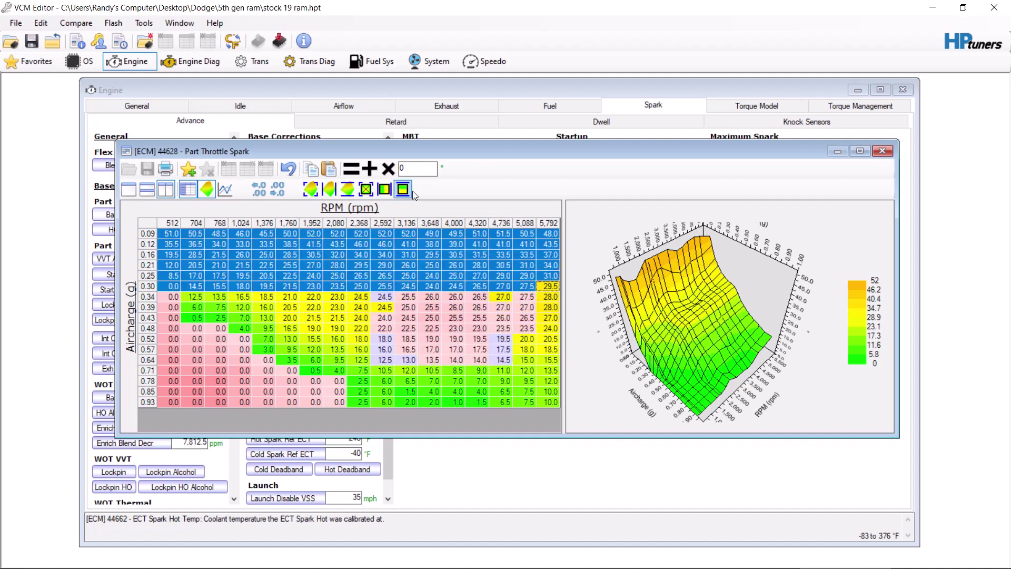
left_click(427, 174)
type("3")
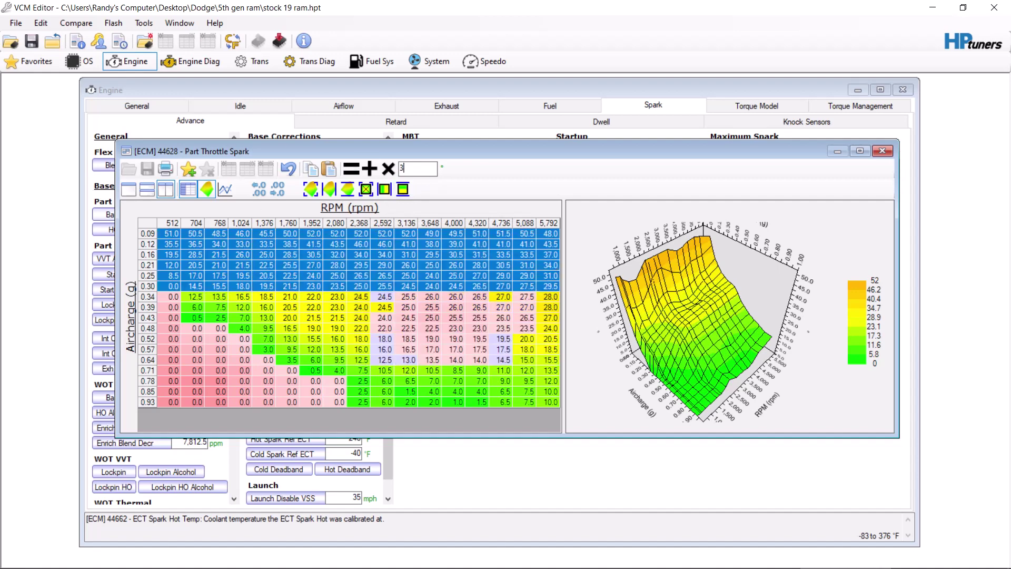
left_click(369, 169)
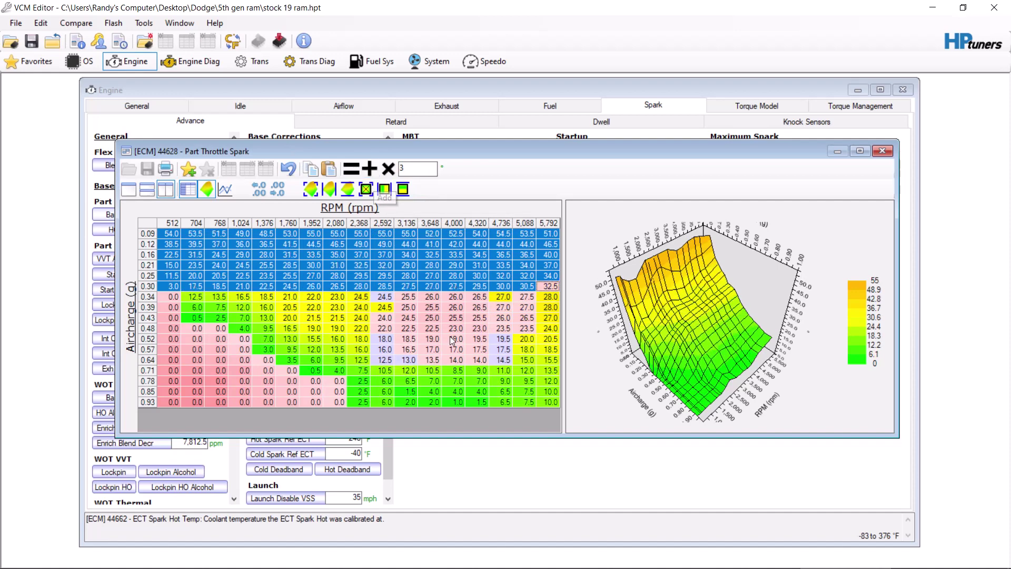
left_click_drag(386, 360, 558, 362)
key("ctrl+c")
- Copy the 0.64 g row's upper-RPM timing and paste it into rows 0.71 and 0.78 (from 3,648 rpm)
right_click(384, 360)
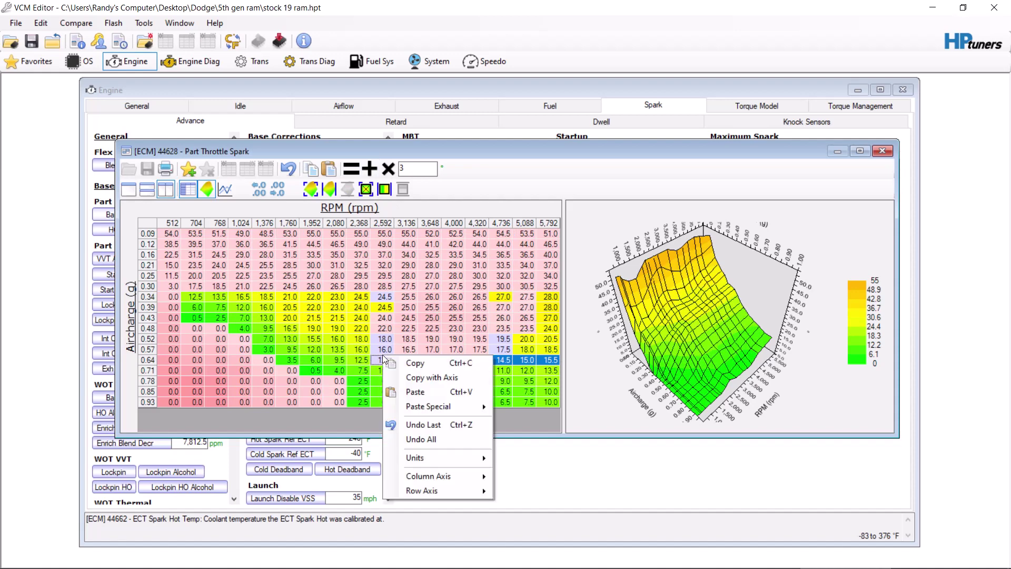
left_click(408, 363)
left_click(400, 368)
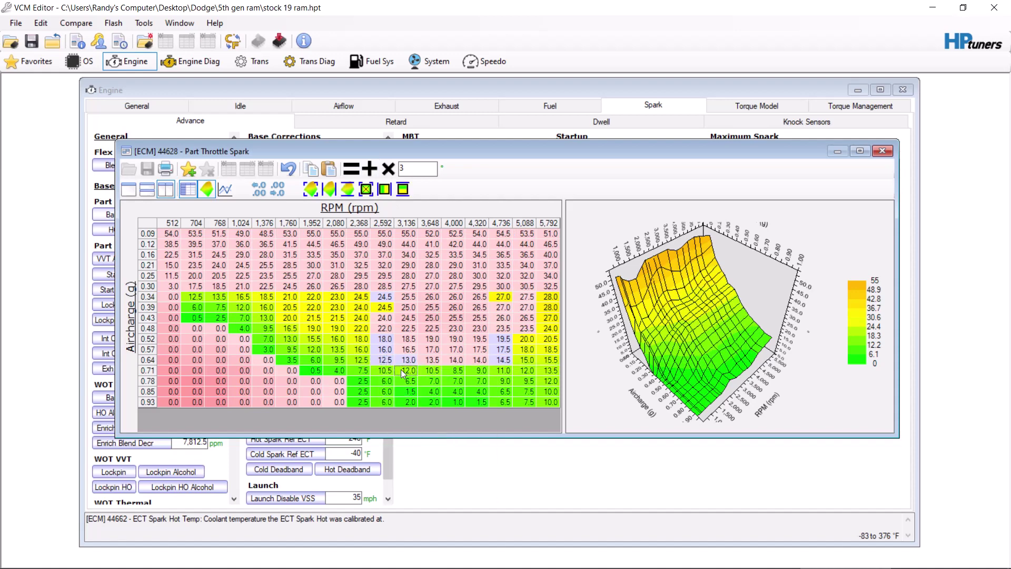
right_click(400, 369)
left_click(444, 406)
right_click(436, 381)
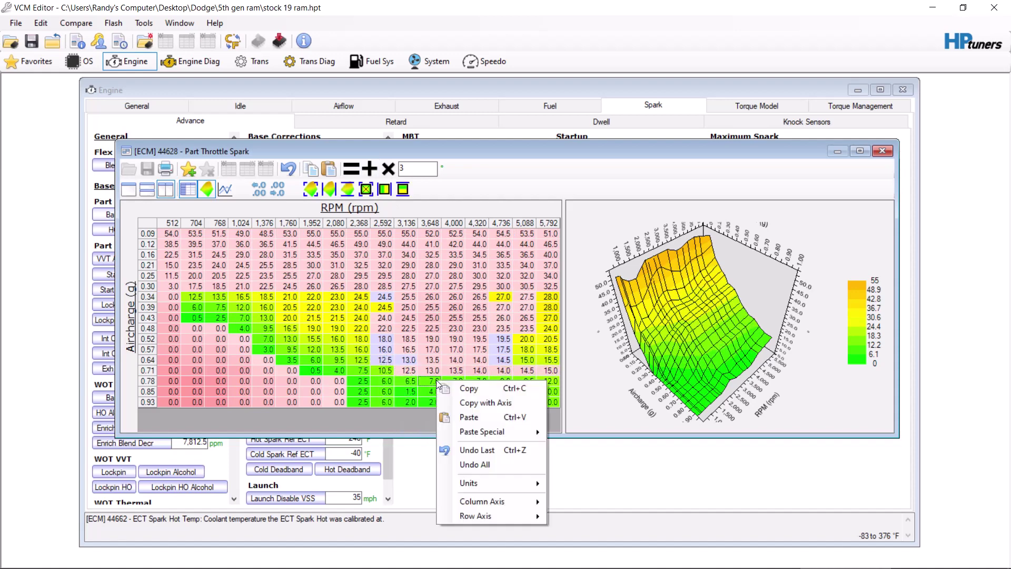
left_click(468, 416)
- Paste the copied timing into row 0.85 from 4,000 rpm and row 0.93 from 4,320 rpm
left_click(461, 394)
right_click(461, 394)
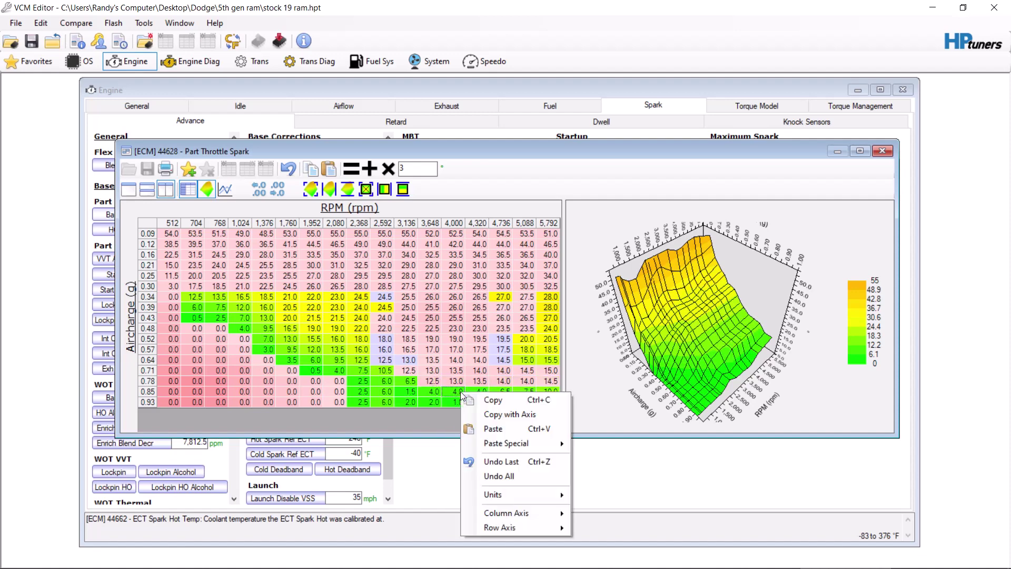
left_click(502, 433)
left_click(481, 401)
right_click(481, 401)
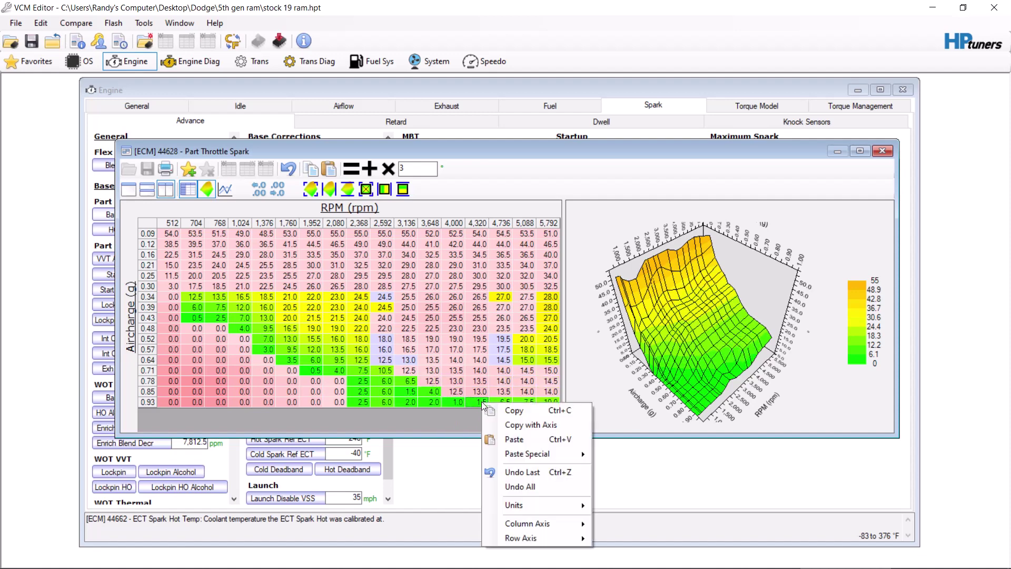
left_click(525, 439)
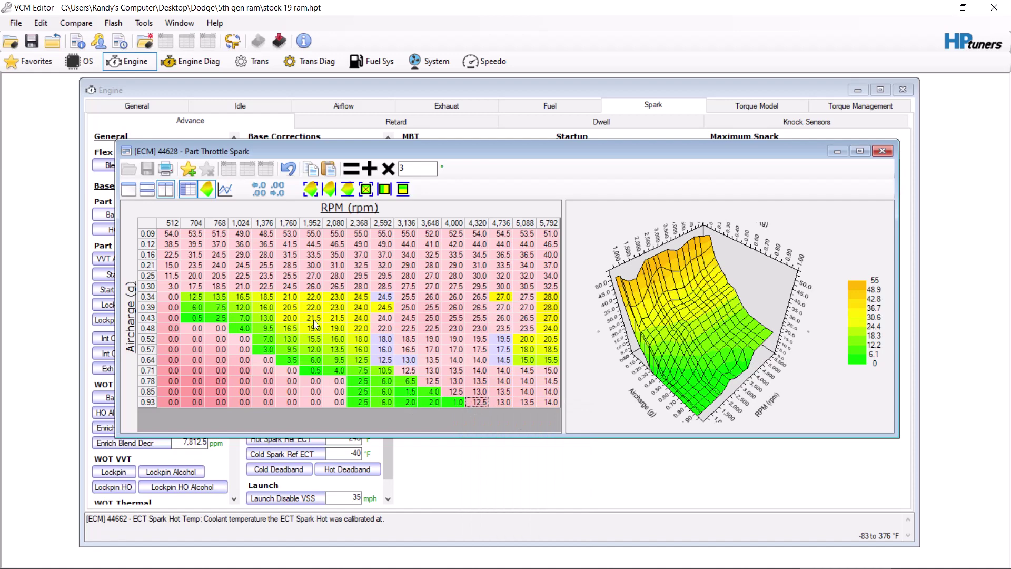
left_click(634, 311)
left_click(194, 264)
- Select the whole Part Throttle Spark table and apply Smooth Selection four times
left_click(151, 223)
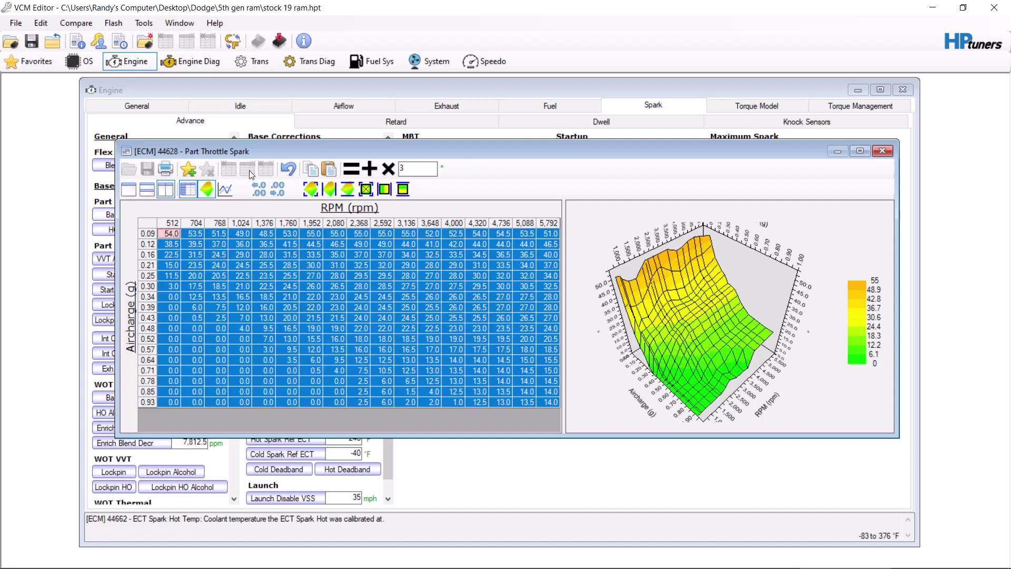
left_click(310, 189)
left_click(311, 189)
left_click(311, 190)
left_click(310, 190)
left_click(392, 318)
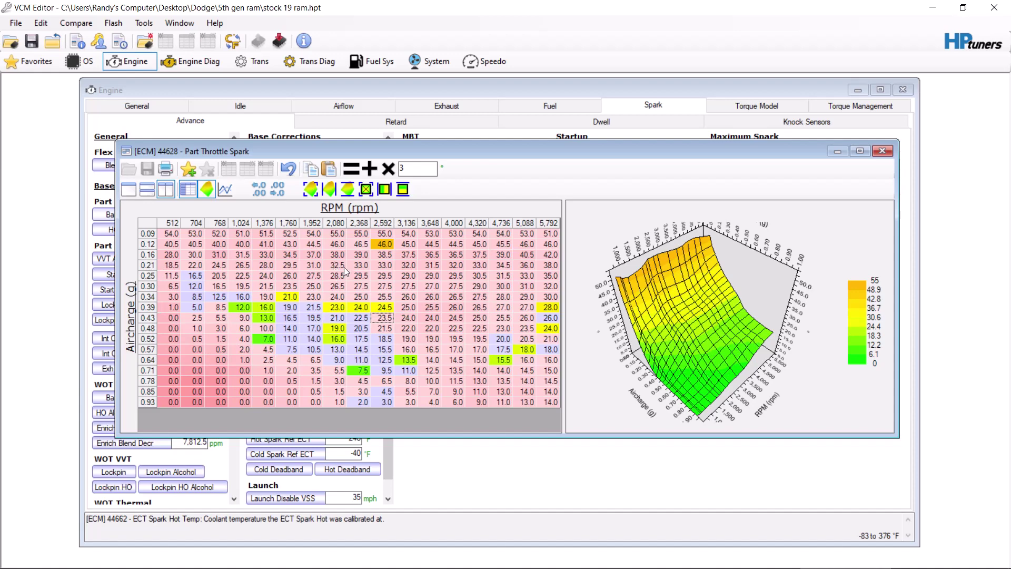
left_click(344, 285)
- Open the cam tune's Part Throttle Spark table and dock its window on the left half
left_click(754, 563)
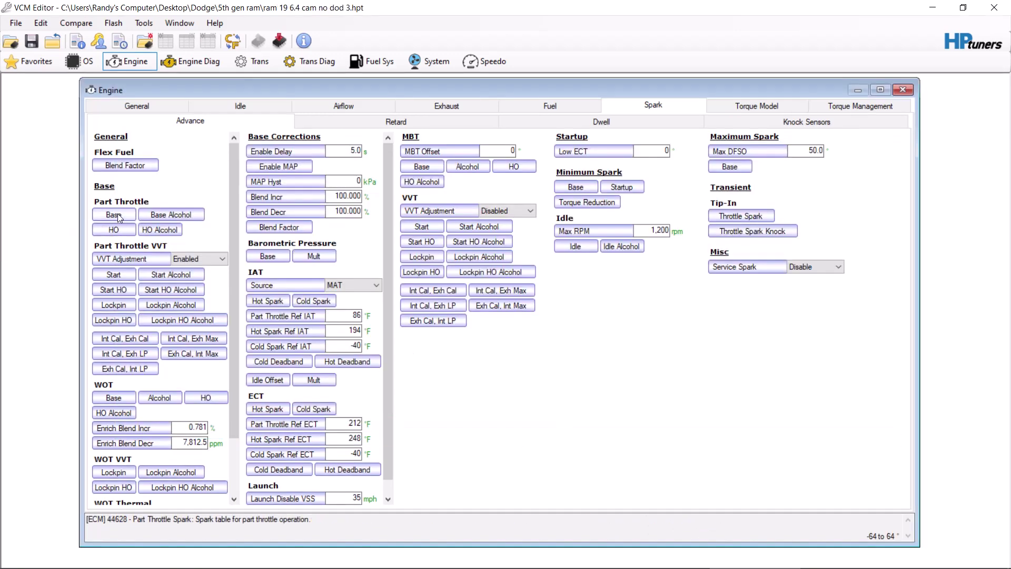
left_click(116, 214)
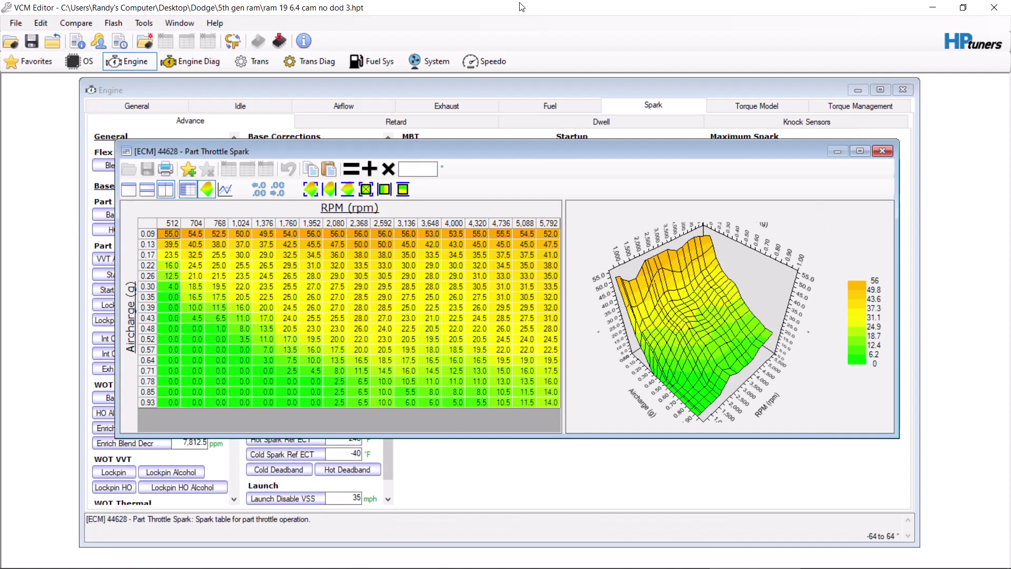
left_click_drag(520, 9, 1, 88)
- Snap the stock tune right and shift both Part Throttle Spark tables to reveal their 3D graphs
left_click(638, 144)
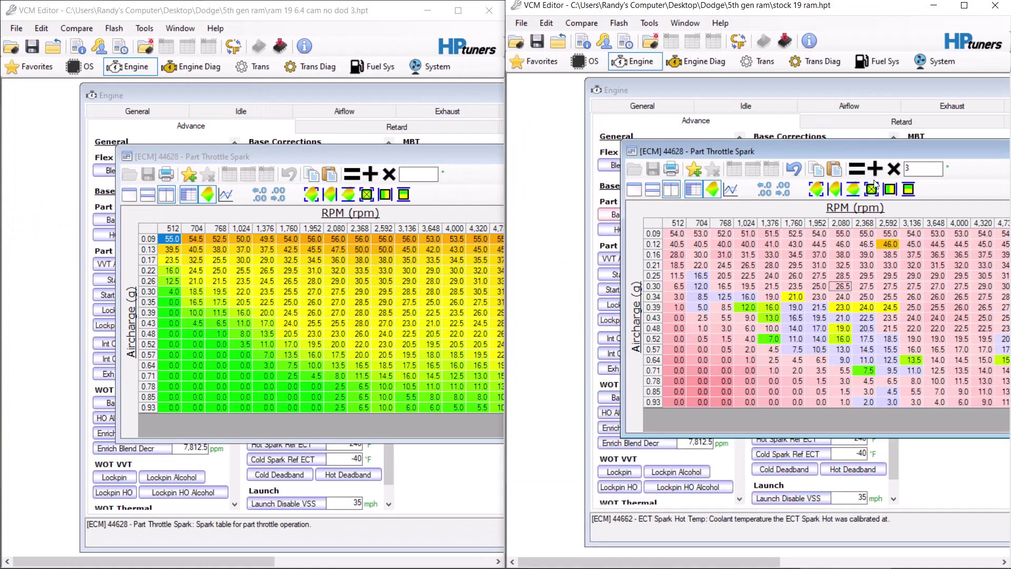
left_click_drag(896, 147, 812, 159)
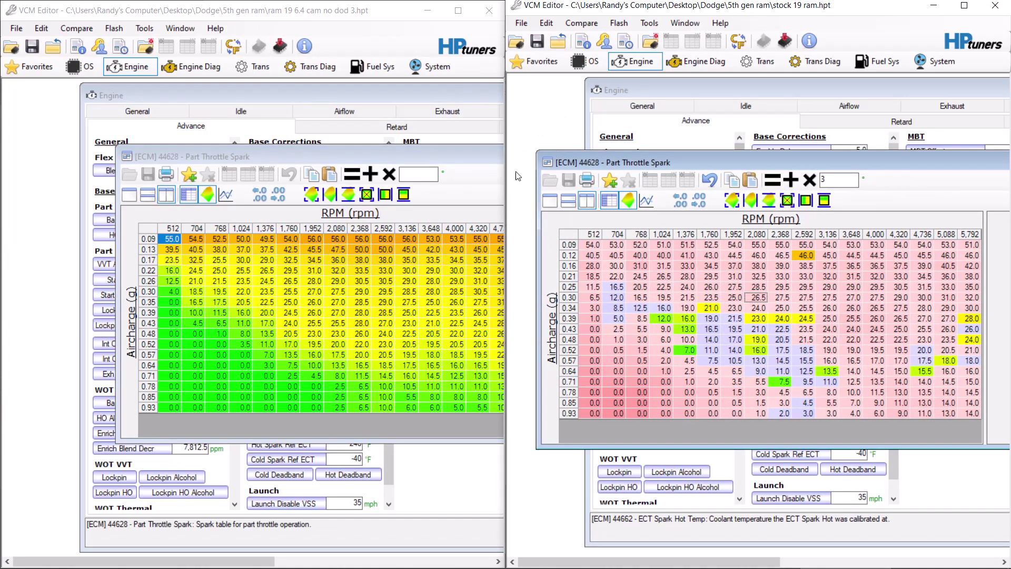
left_click_drag(473, 158, 391, 165)
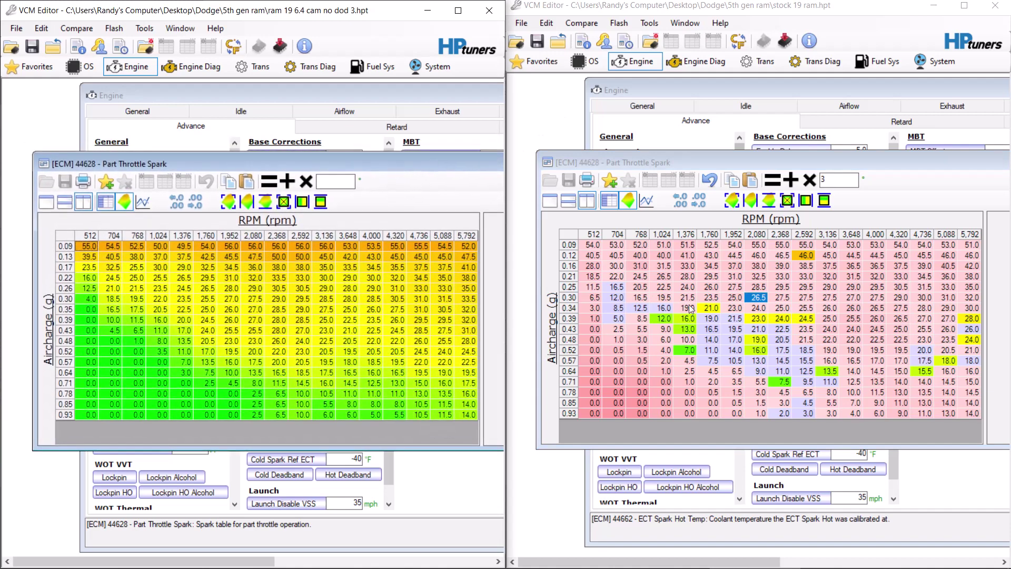
left_click_drag(940, 170, 707, 159)
left_click(475, 160)
left_click_drag(475, 160, 285, 147)
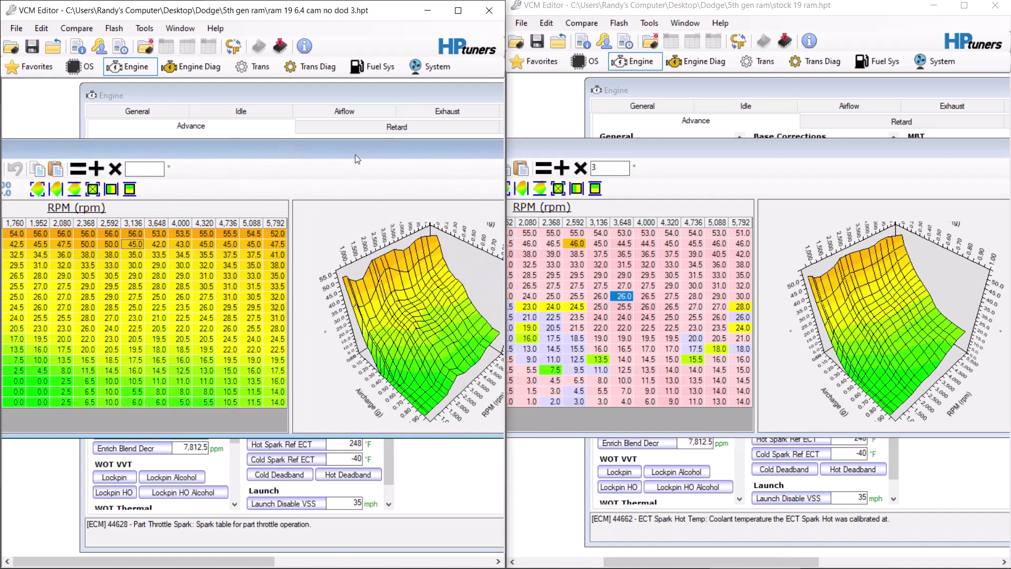
- Reposition the left tune's spark table to show its full grid, airmass axis and 3D graph
left_click_drag(360, 145, 495, 157)
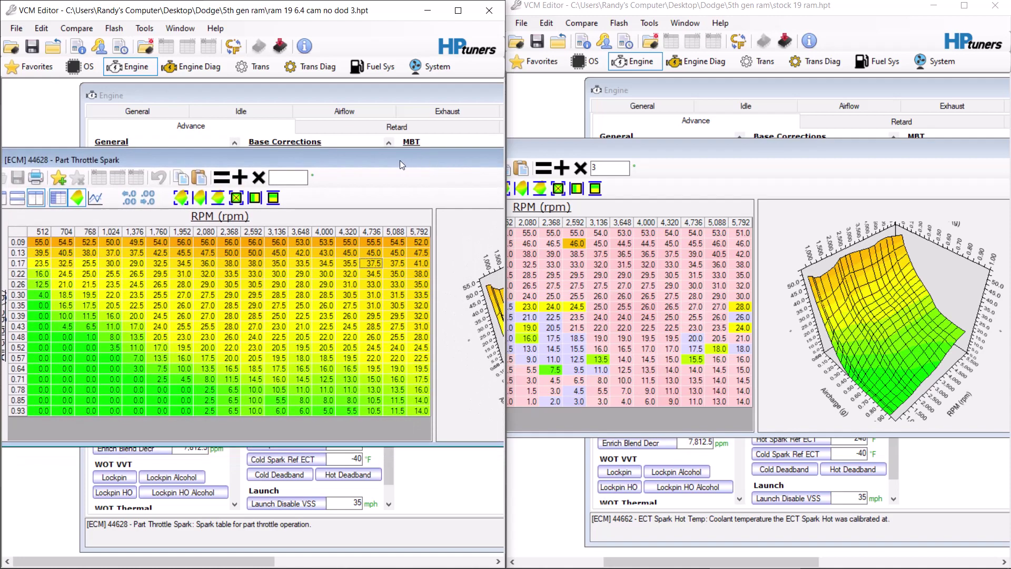
left_click_drag(399, 160, 434, 154)
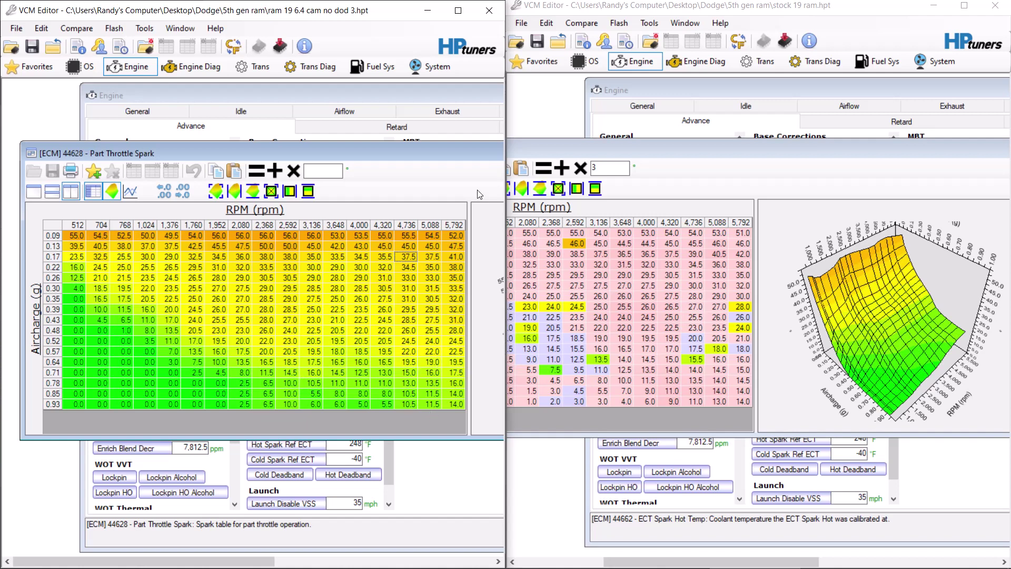
left_click_drag(469, 153, 428, 158)
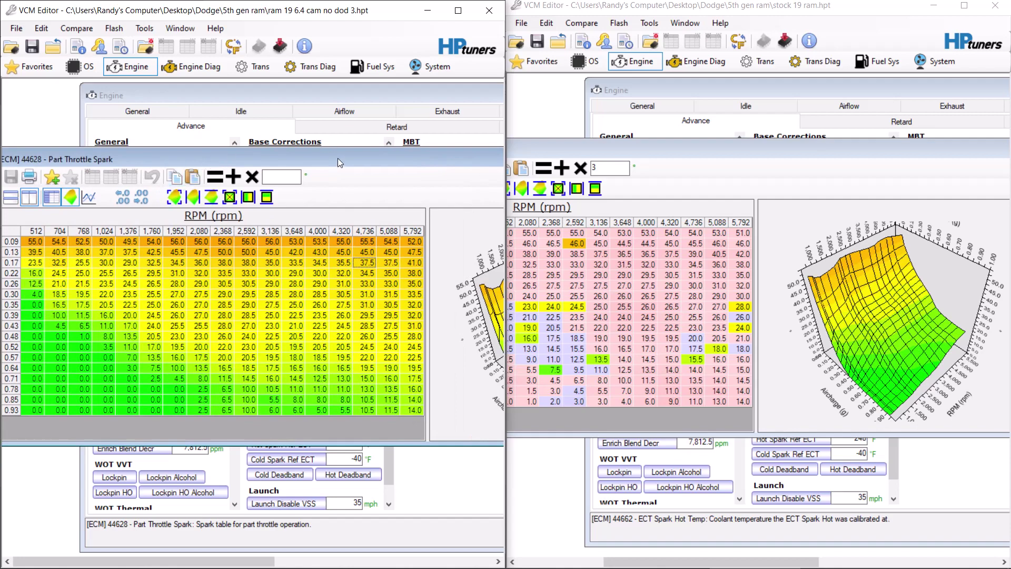
left_click_drag(338, 159, 230, 168)
left_click_drag(477, 168, 229, 250)
- Close both Part Throttle Spark windows and open each tune's WOT Spark table (44631) side by side
left_click(400, 246)
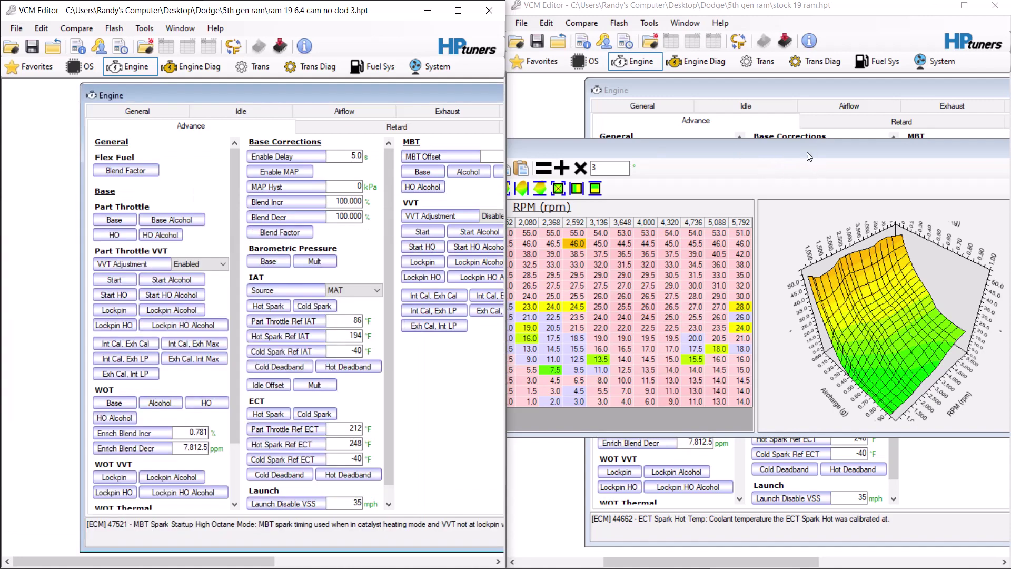
left_click_drag(791, 156, 507, 323)
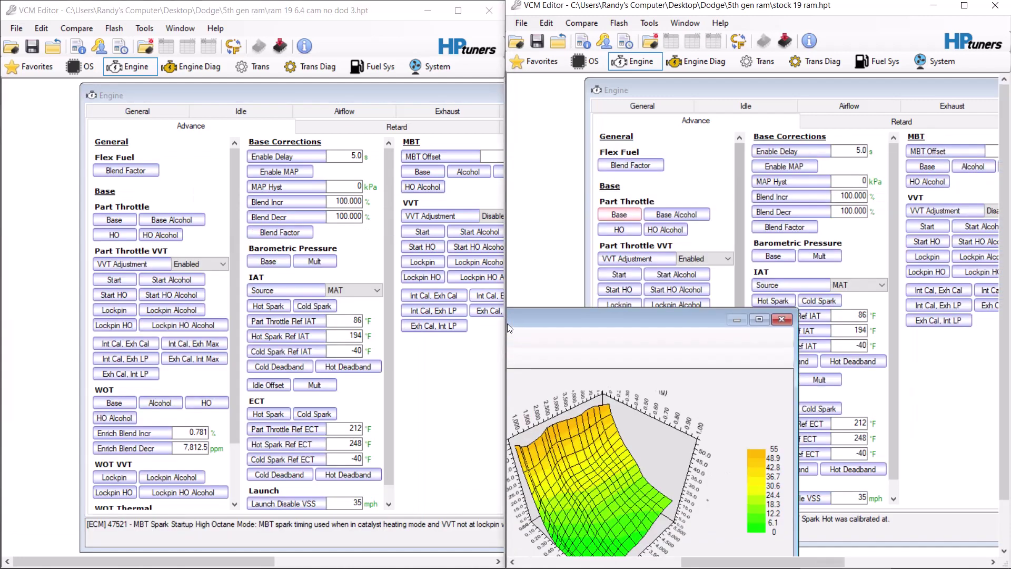
left_click(781, 319)
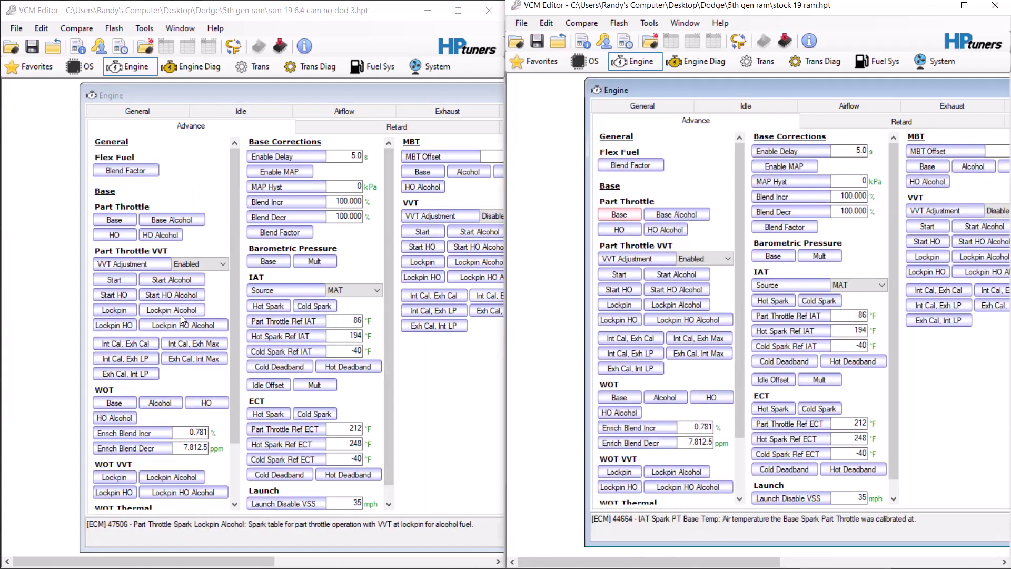
left_click(111, 400)
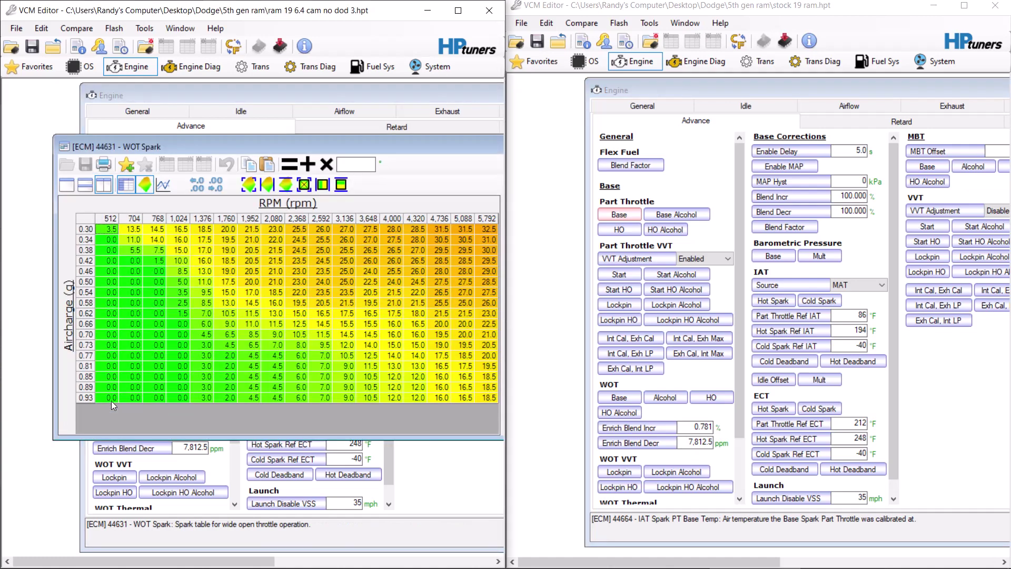
mouse_move(430, 145)
left_mouse_down()
mouse_move(373, 136)
mouse_move(419, 139)
left_mouse_up()
left_click(619, 397)
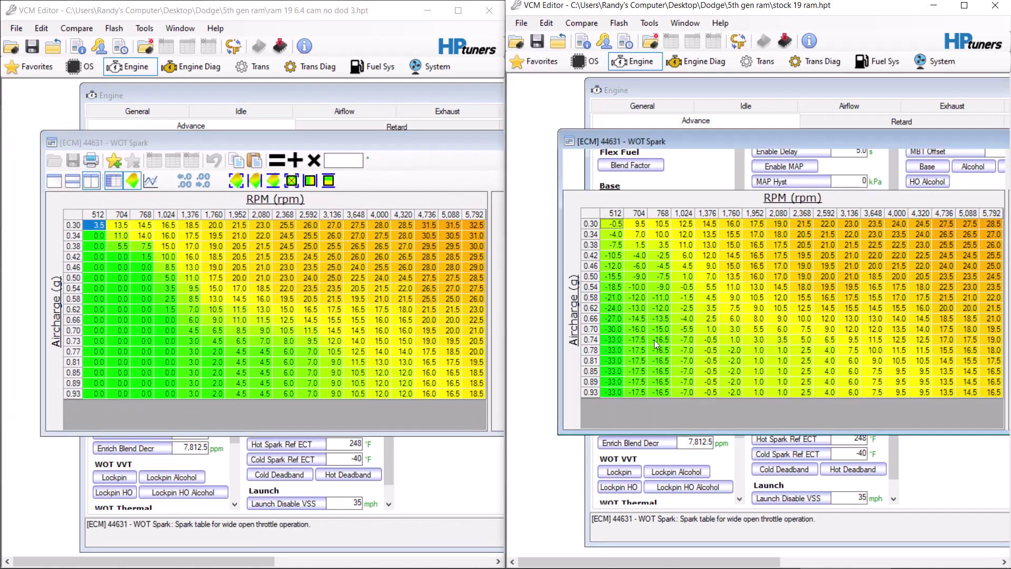
left_click_drag(871, 139, 849, 140)
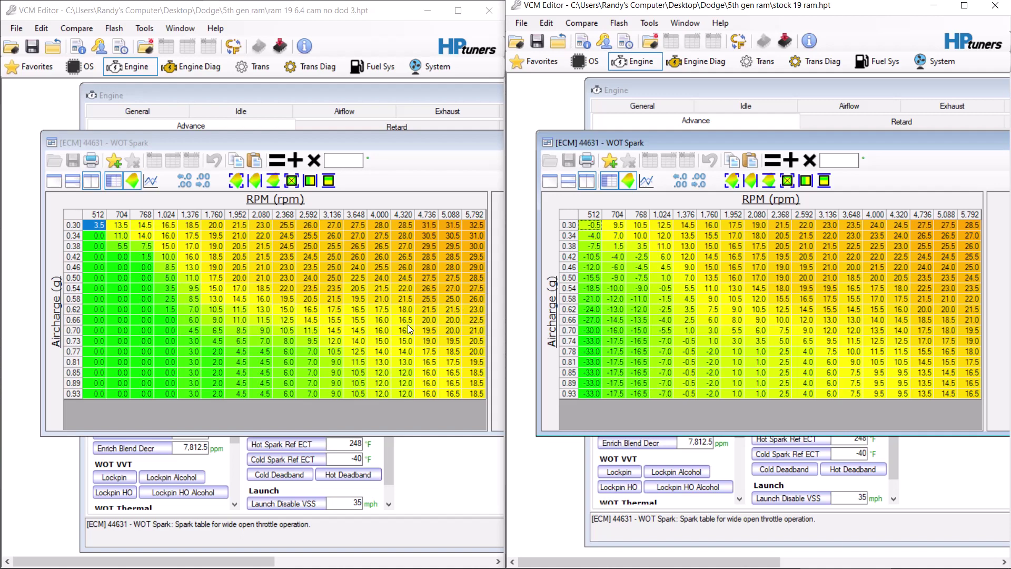
- Load 296.9whp SD Tuned trans tune 11.hpt in the left editor and show its WOT Spark table
left_click(289, 6)
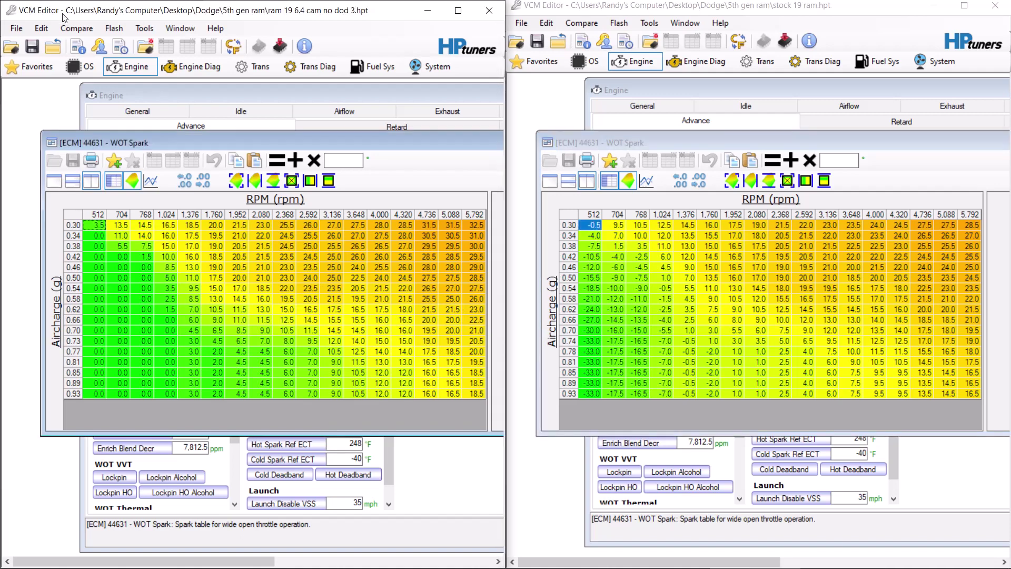
left_click(16, 27)
left_click(29, 47)
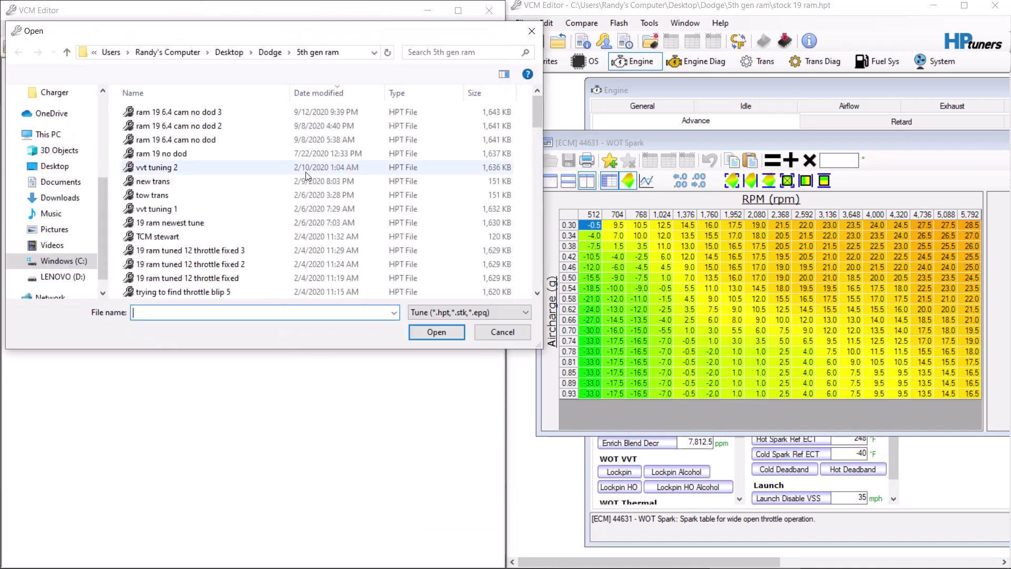
scroll(297, 180, "down", 12)
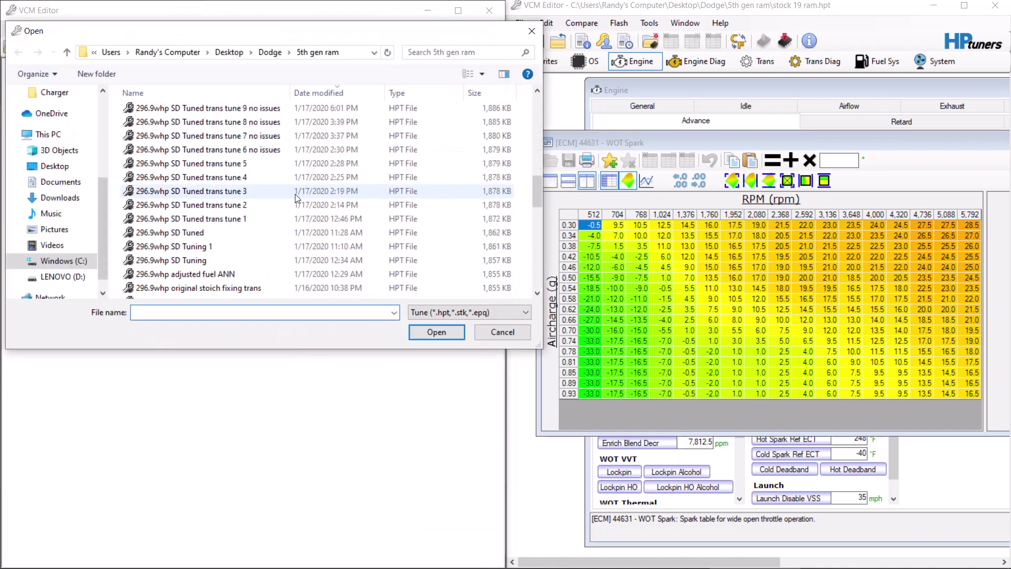
scroll(294, 194, "up", 1)
left_click(237, 162)
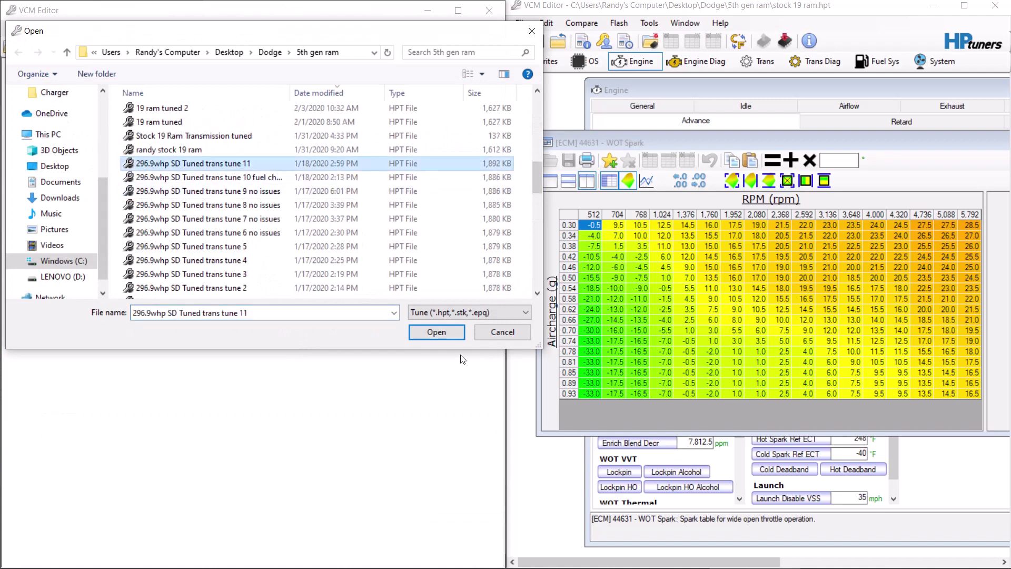
left_click(429, 333)
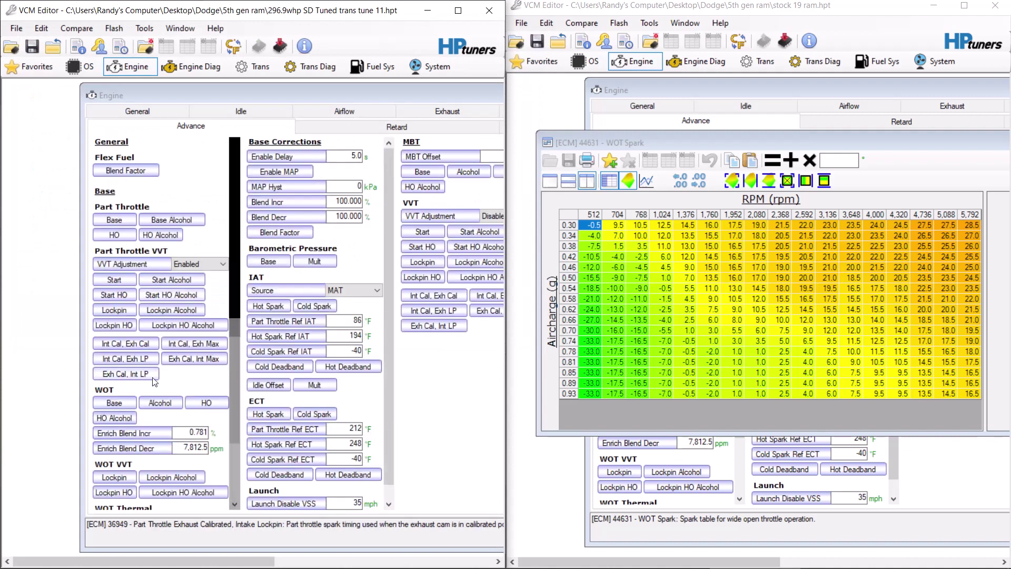
left_click(119, 406)
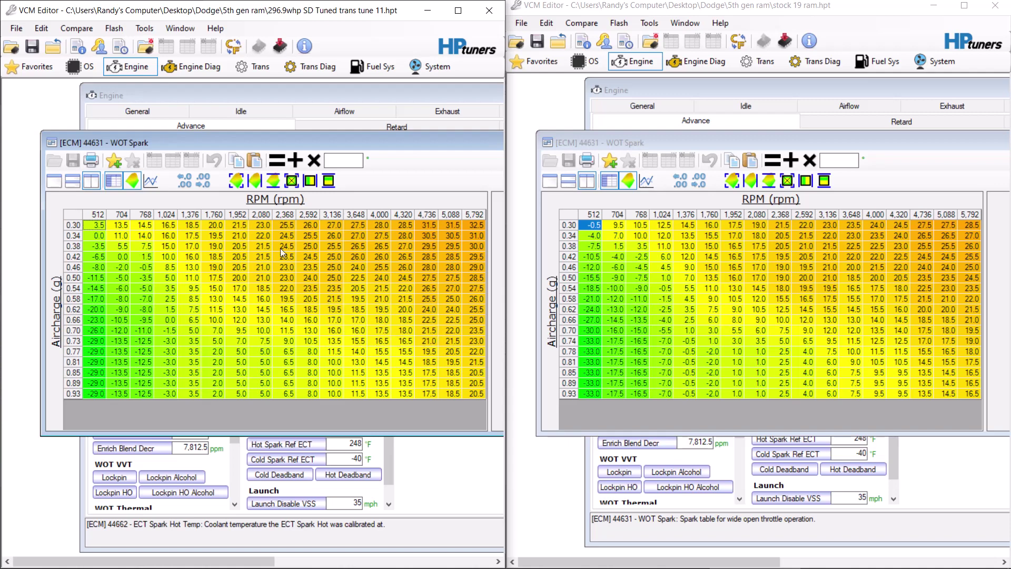
- Move the stock tune's WOT Spark table aside to view its 3D graph and legend, then close it
left_click_drag(935, 138, 795, 233)
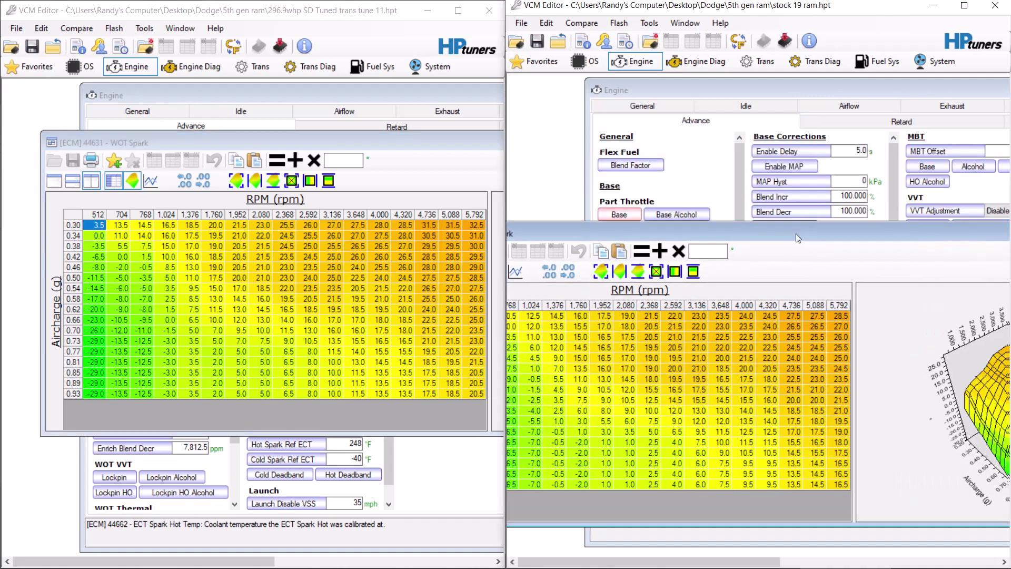
left_click_drag(945, 231, 773, 249)
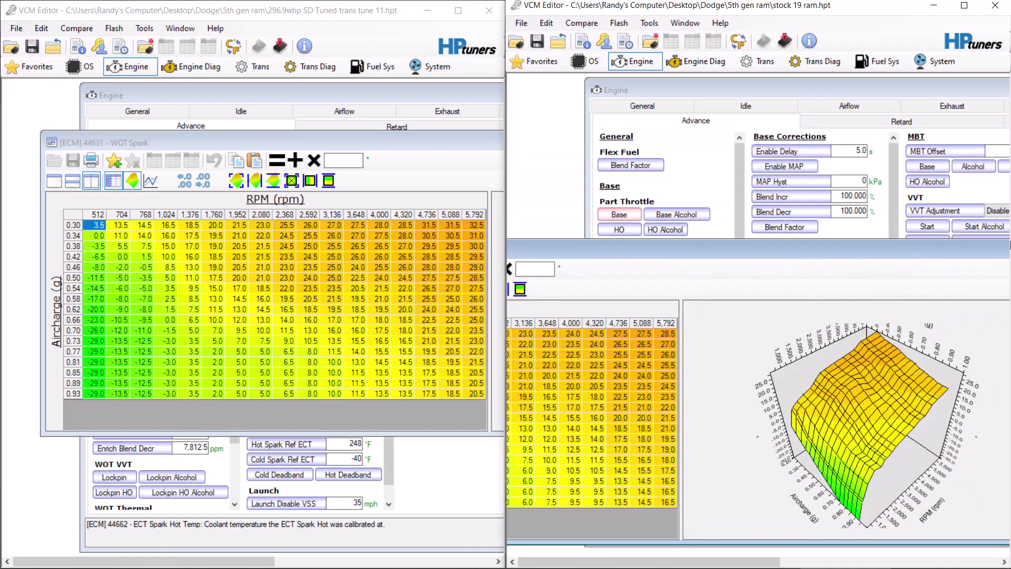
left_click_drag(987, 253, 864, 258)
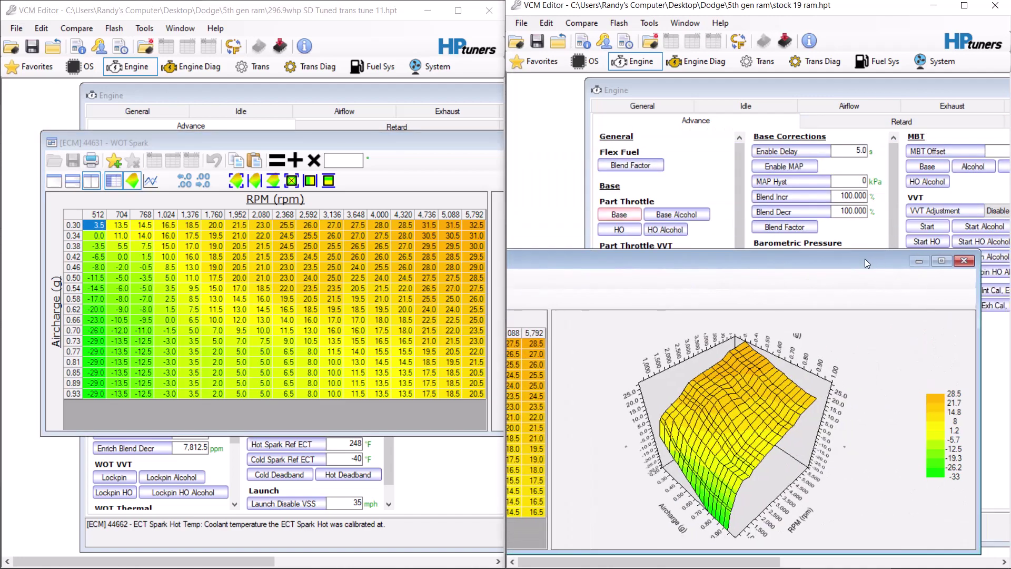
left_click(963, 261)
- Bring up the other spark window, enlarge it to view the left tune's WOT Spark 3D graph, then close it
left_click(654, 331)
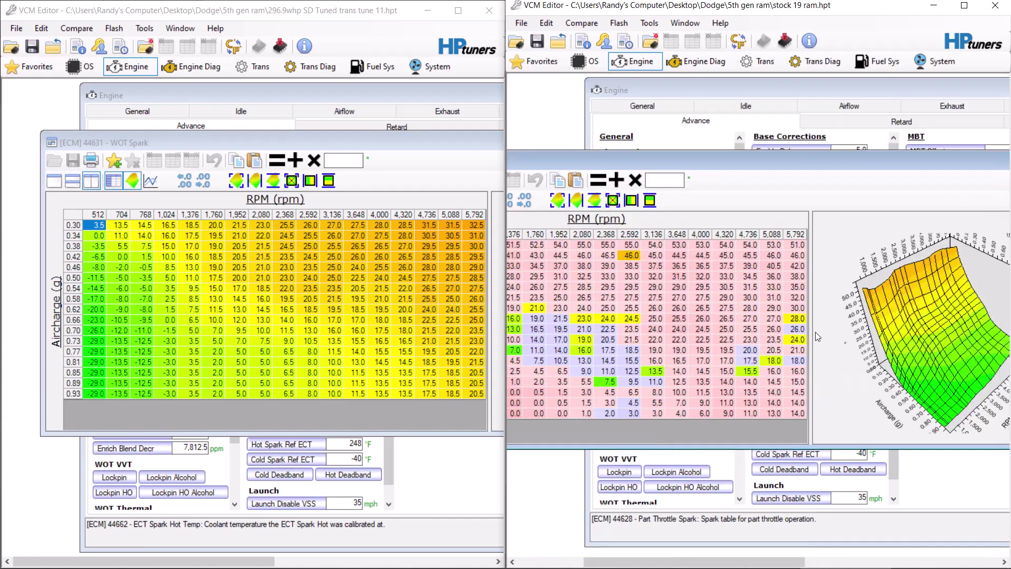
left_click_drag(478, 144, 153, 174)
mouse_move(466, 161)
left_mouse_down()
mouse_move(494, 165)
mouse_move(503, 159)
mouse_move(487, 161)
mouse_move(503, 143)
mouse_move(371, 140)
mouse_move(456, 146)
left_mouse_up()
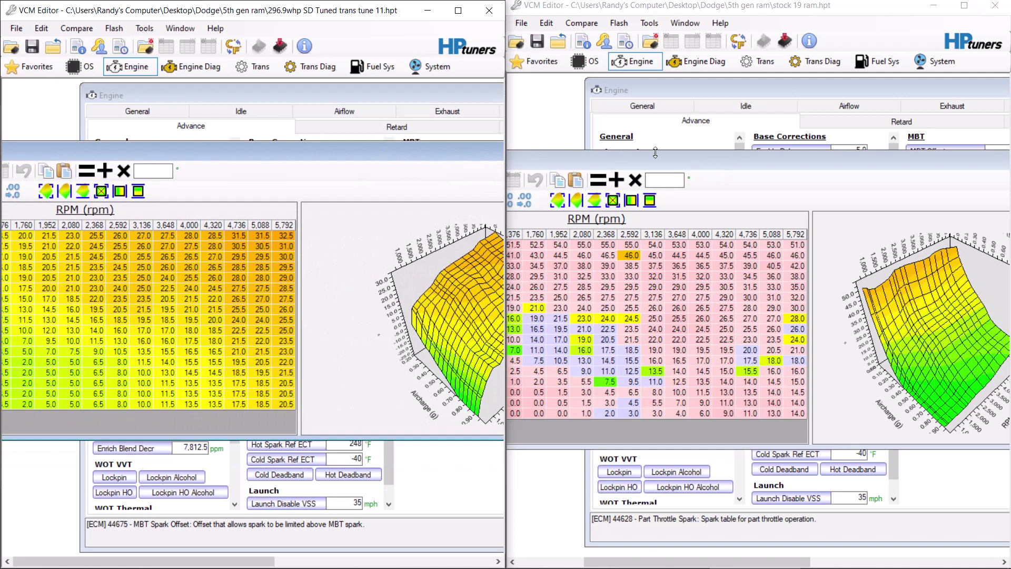
left_click_drag(488, 157, 239, 148)
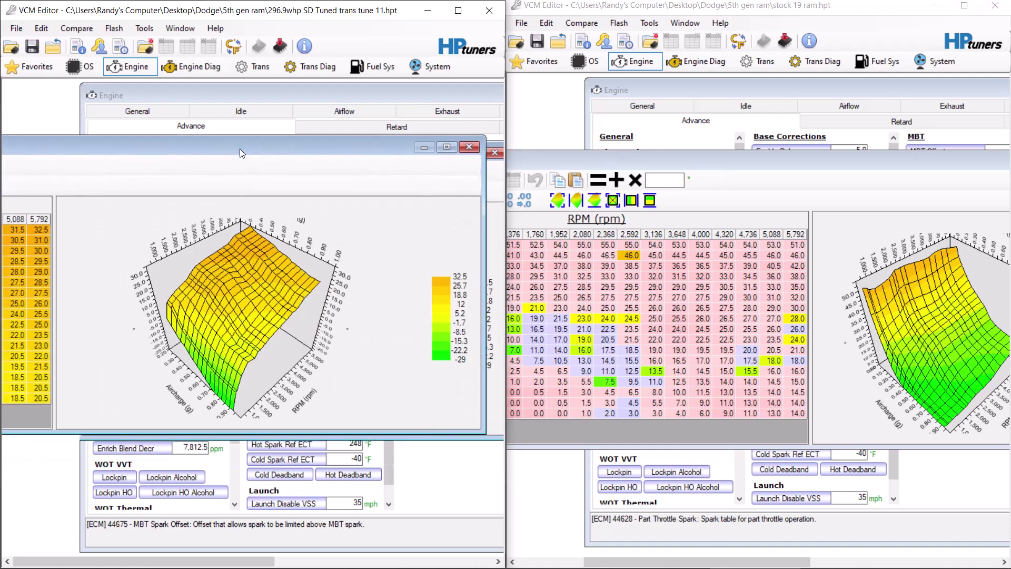
left_click(466, 147)
- Close the stock tune's remaining spark graph and maximize the stock 19 ram editor
left_click_drag(990, 158, 843, 188)
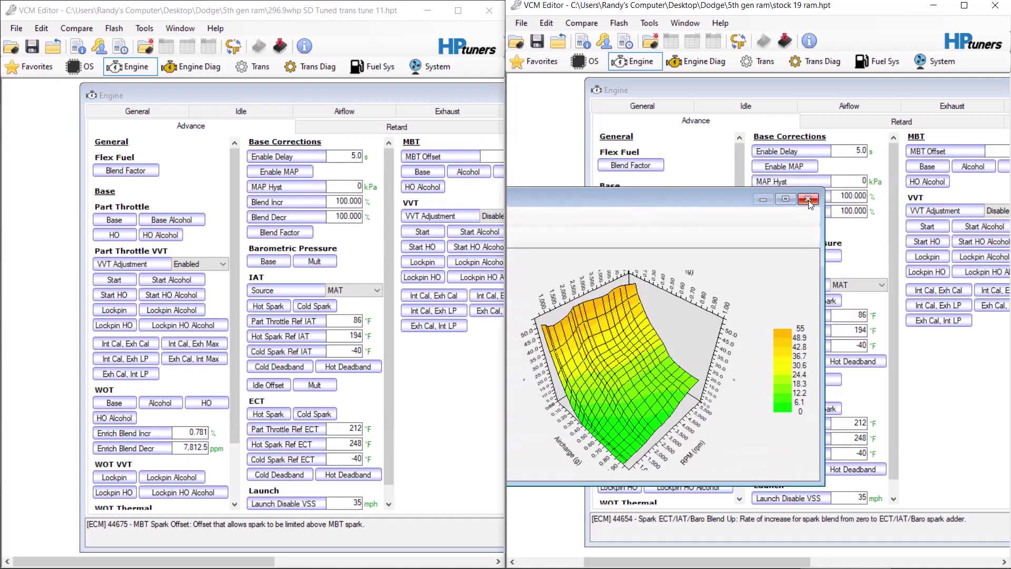
left_click(808, 199)
left_click(969, 8)
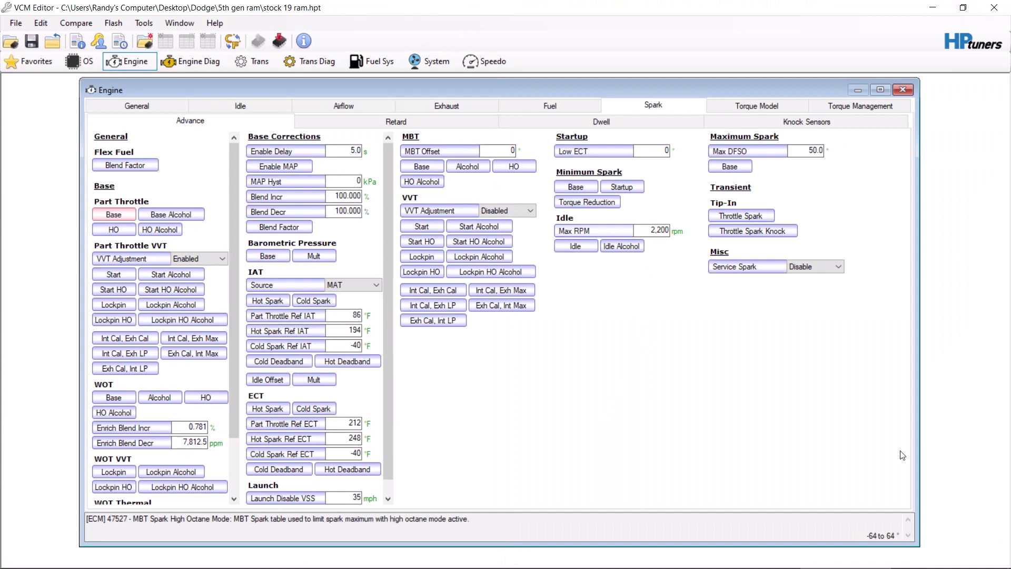
- Maximize the 296.9whp tune editor and open its Barometric Pressure > Base Baro Spark table
left_click(753, 559)
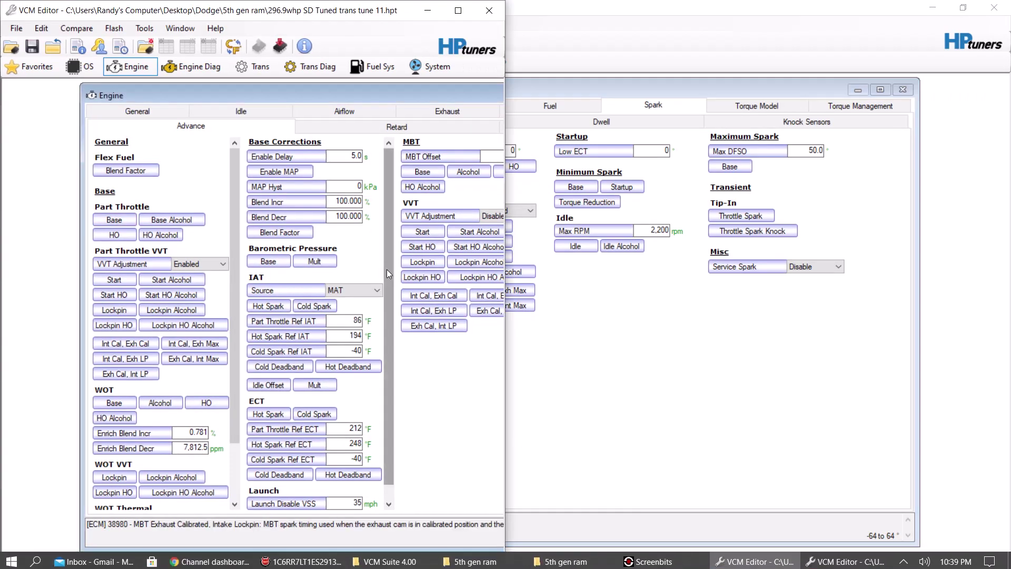
left_click(459, 11)
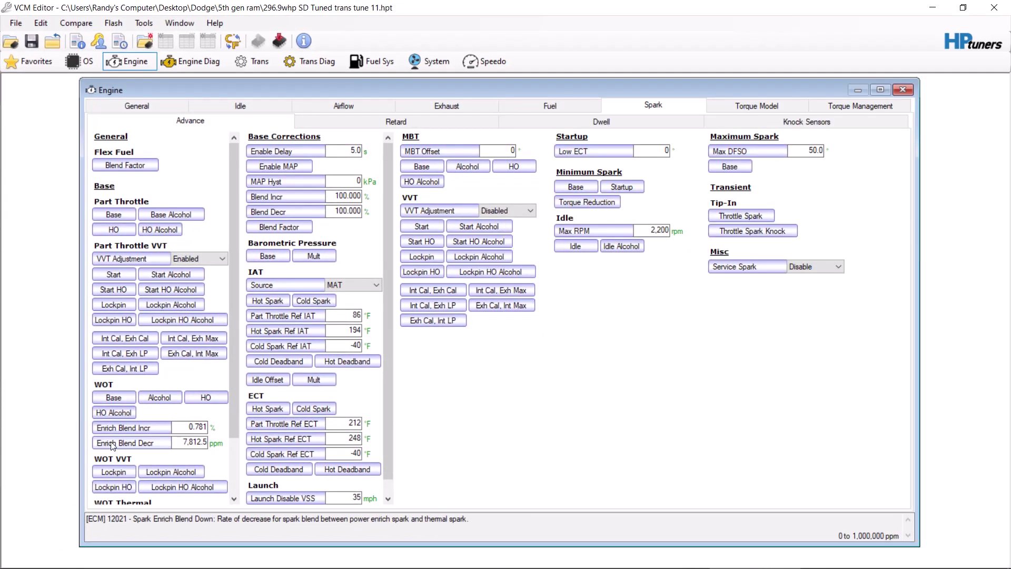
left_click(287, 261)
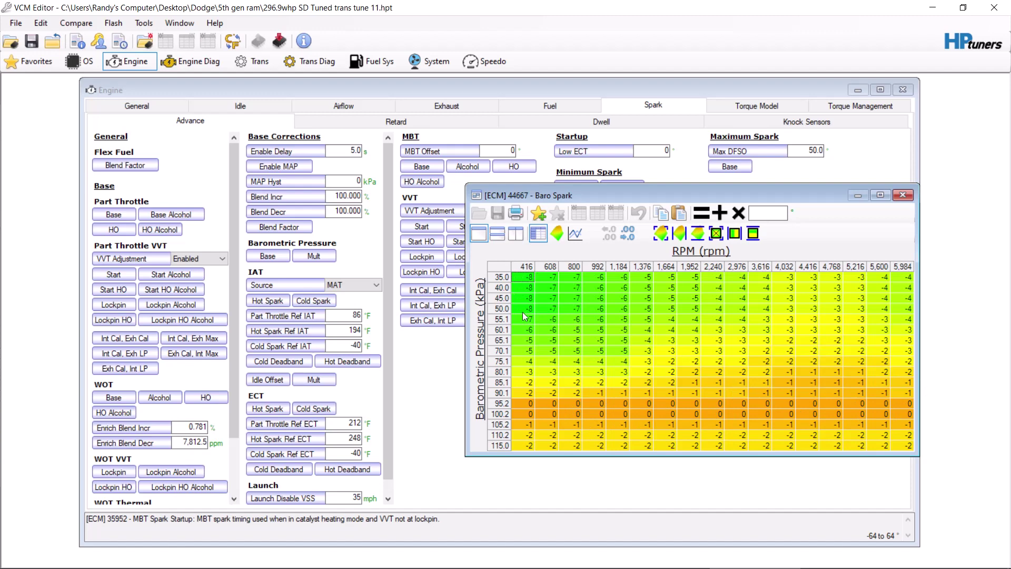
- In Baro Spark, fill rows 35.0–60.1 with 2 and rows 95.2–115.0 with -2
left_click_drag(504, 333, 513, 245)
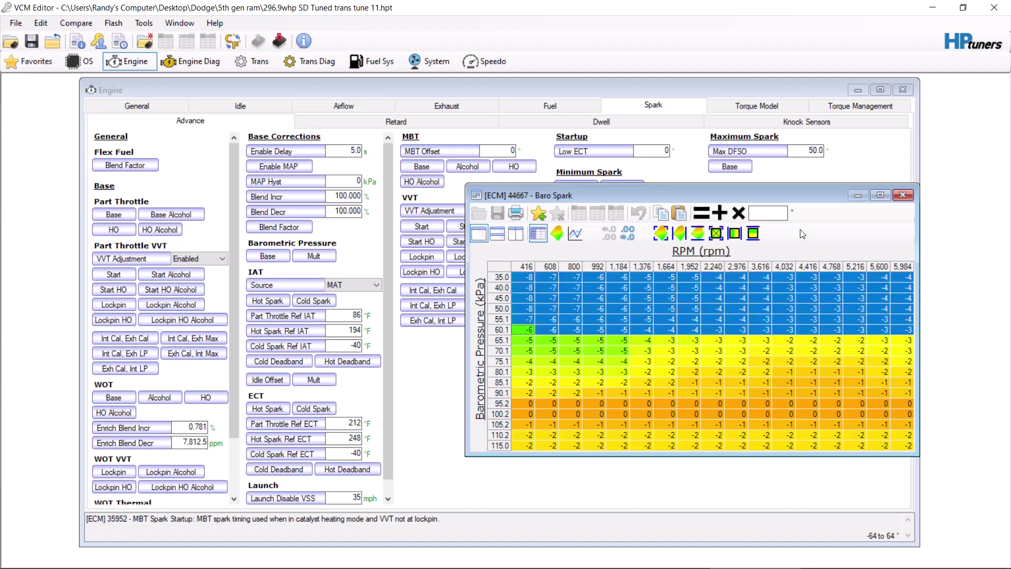
left_click(772, 213)
type("2")
left_click(703, 210)
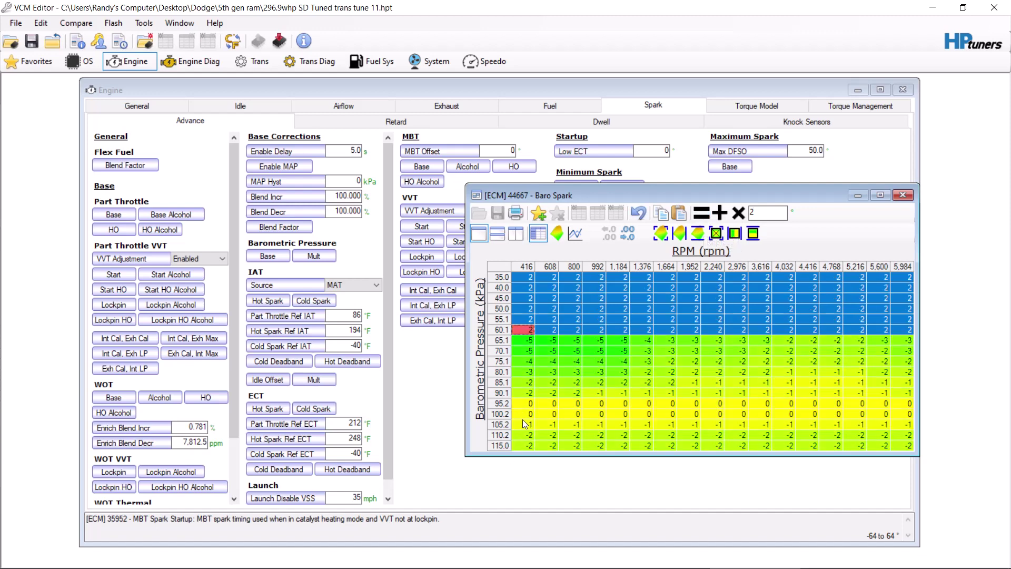
left_click_drag(521, 407, 911, 446)
left_click(751, 213)
type("-")
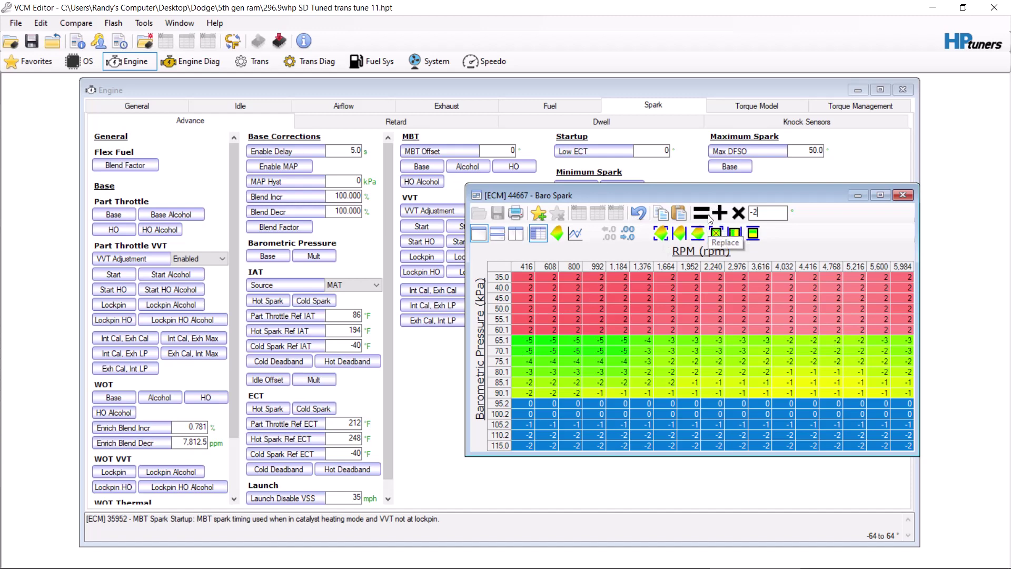
left_click(702, 213)
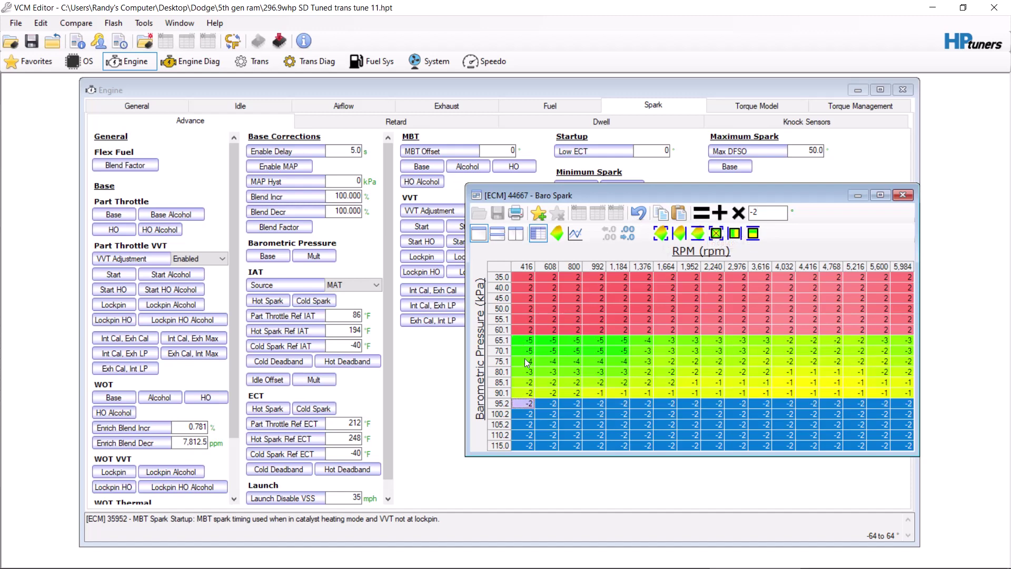
- Set Baro Spark rows 50.0–60.1 to 1 and rows 65.1–75.1 to 0
left_click_drag(528, 330, 909, 311)
double_click(753, 212)
type("1")
left_click(700, 214)
left_click_drag(503, 341, 510, 347)
double_click(758, 212)
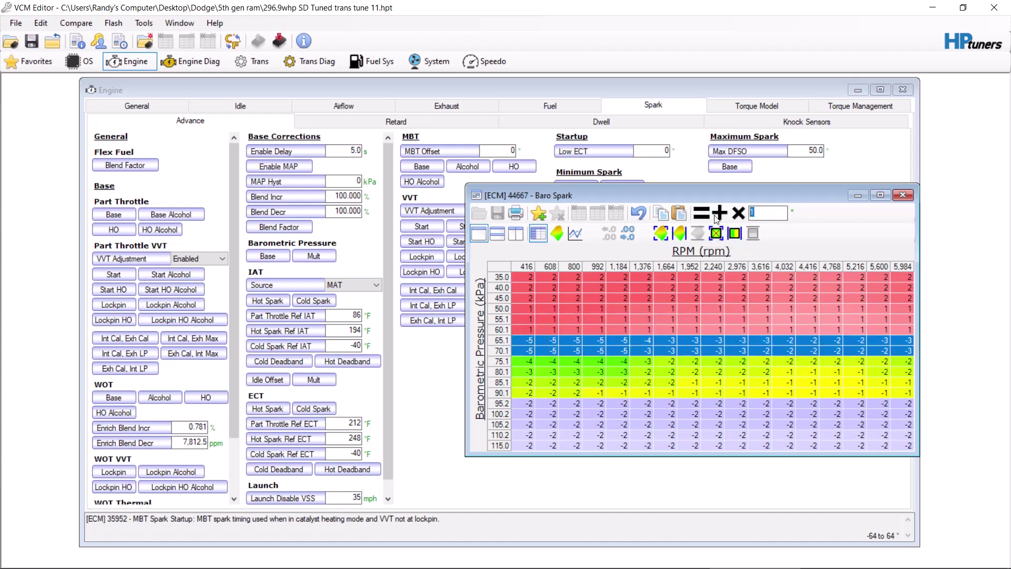
type("0")
left_click_drag(504, 341, 505, 363)
left_click(703, 219)
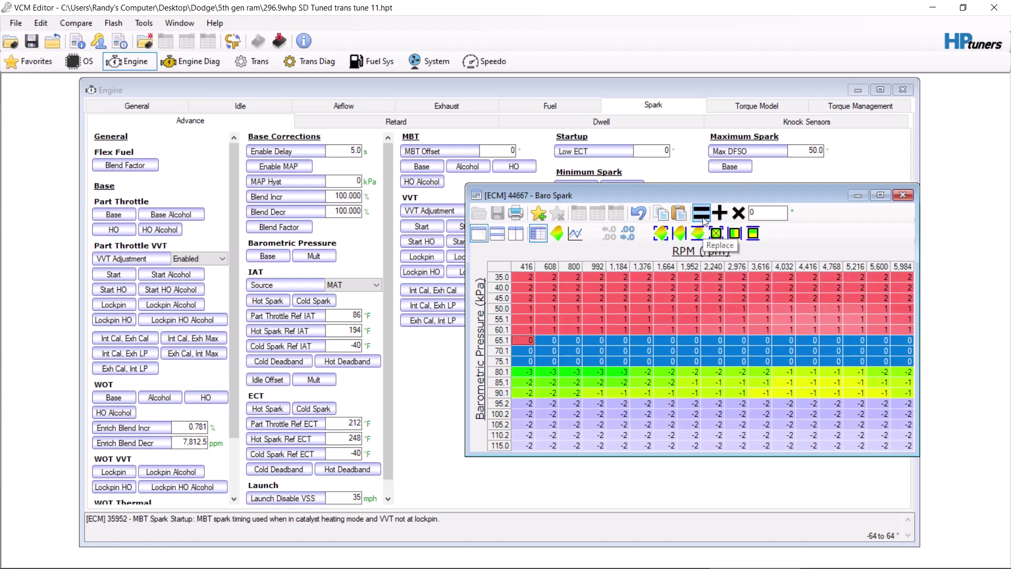
- Set Baro Spark rows 80.1–90.1 to -1, then check selections of the surrounding rows
left_click_drag(527, 374, 940, 403)
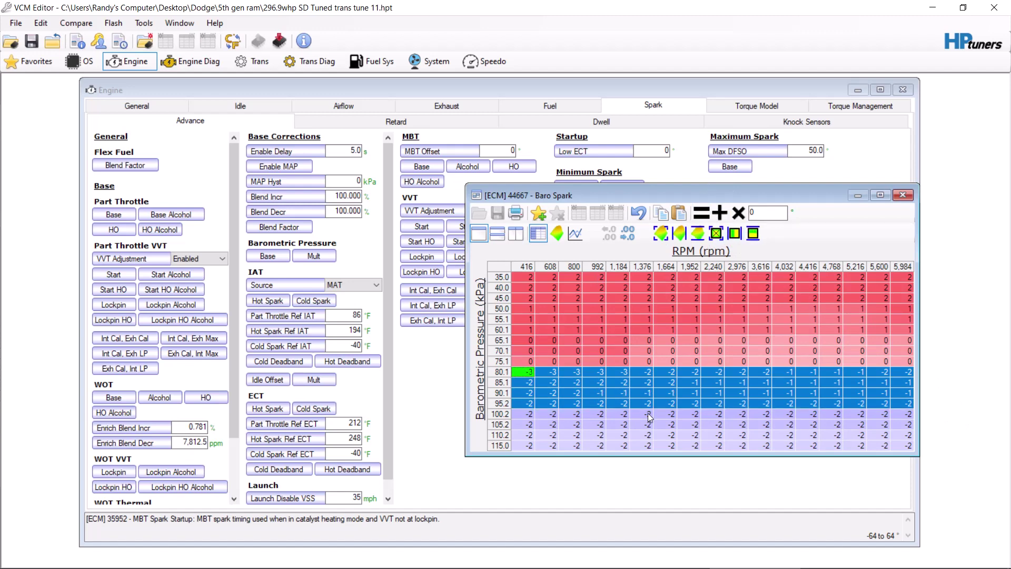
left_click_drag(505, 392, 502, 373)
left_click(764, 213)
type("-1")
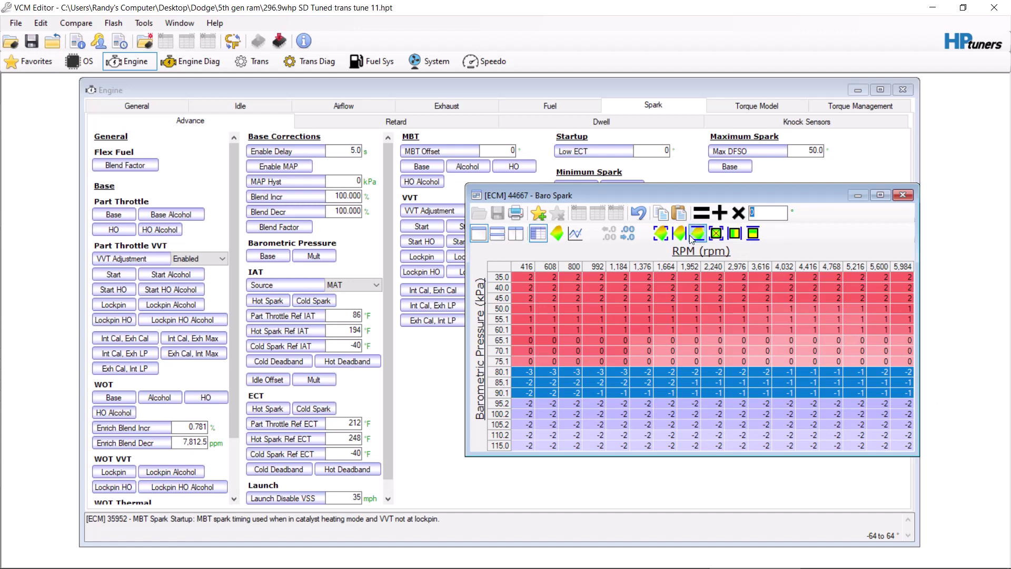
left_click(703, 211)
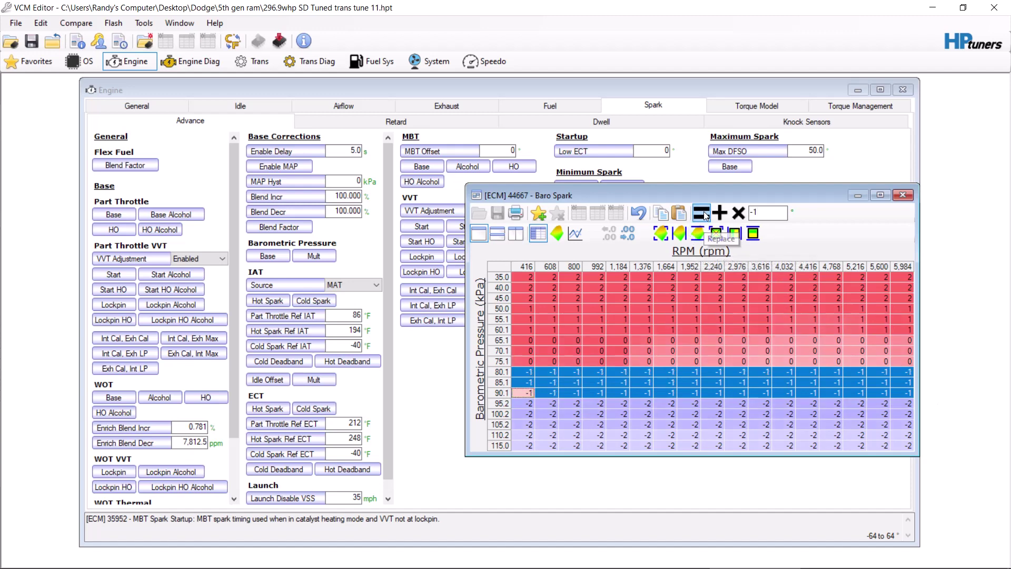
left_click(632, 372)
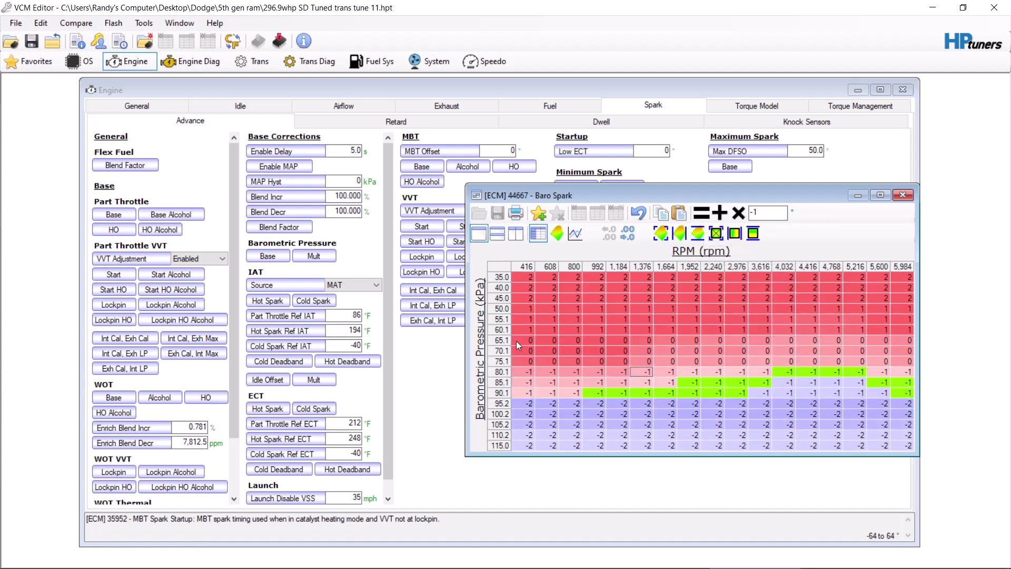
left_click_drag(516, 340, 518, 361)
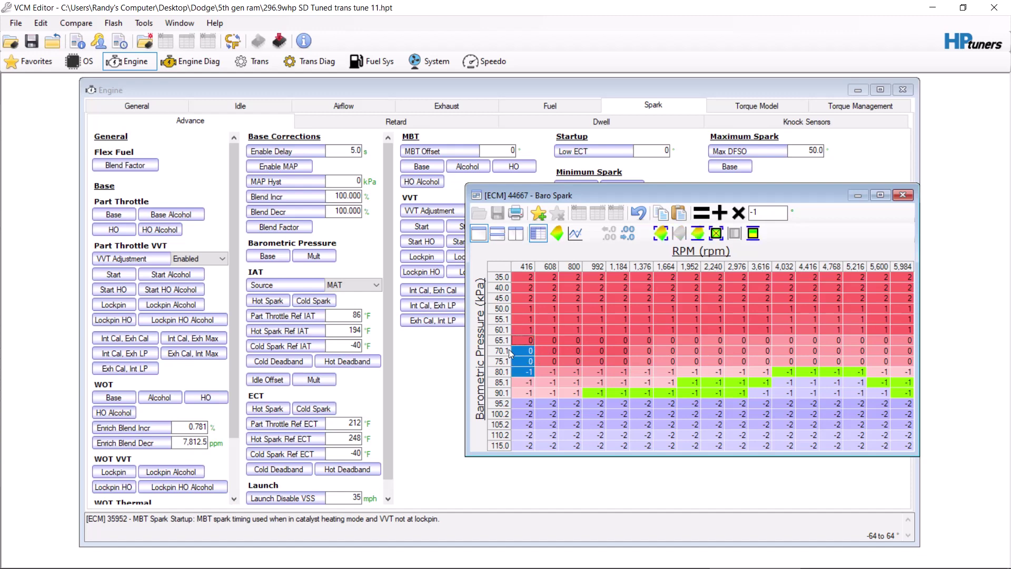
left_click_drag(510, 342, 527, 309)
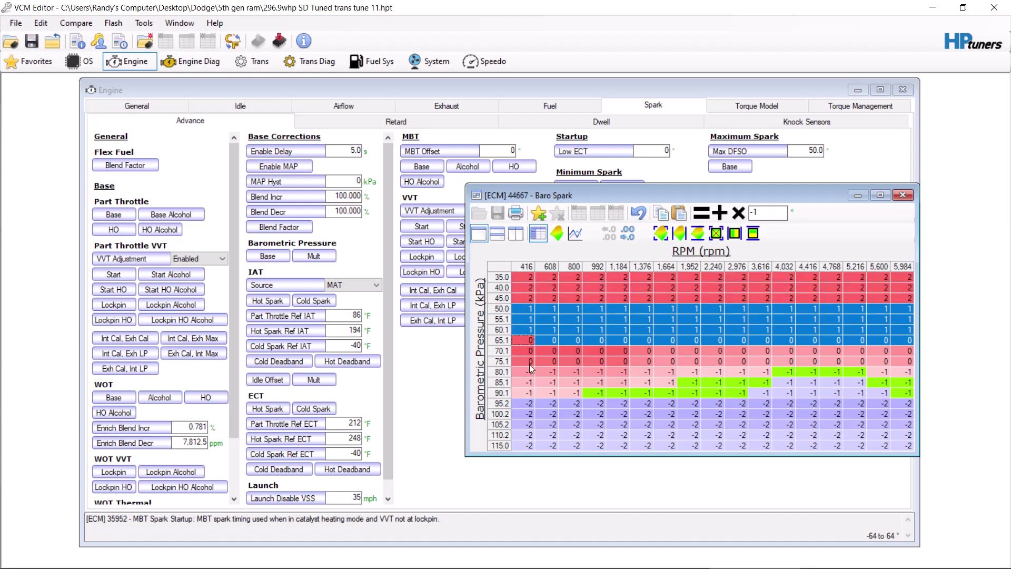
left_click_drag(528, 368, 525, 446)
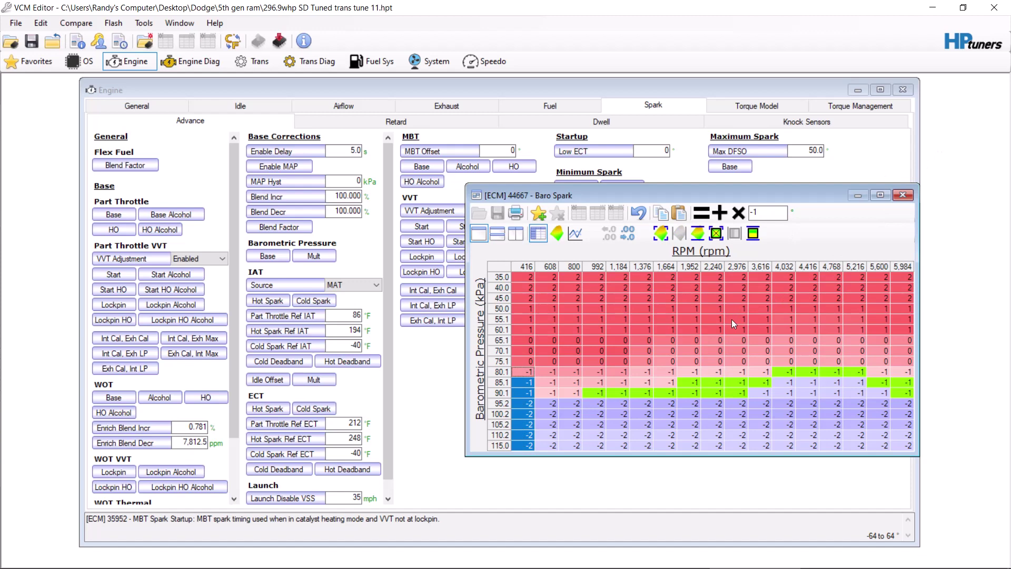
- Change Baro Spark rows 35.0–60.1 to -2 and close the table
left_click_drag(514, 332, 908, 275)
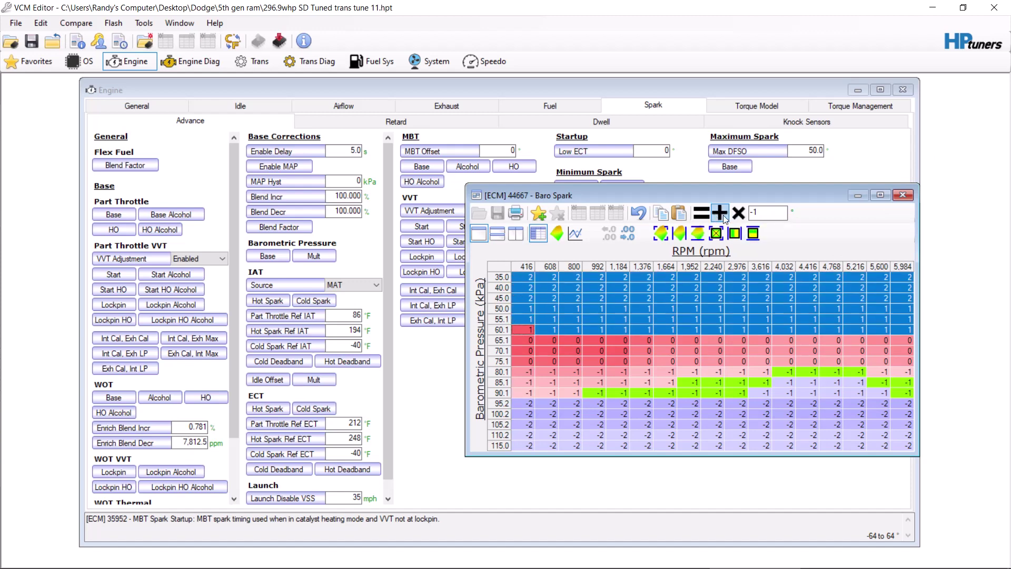
left_click(766, 214)
key("BackSpace")
type("2")
left_click(701, 213)
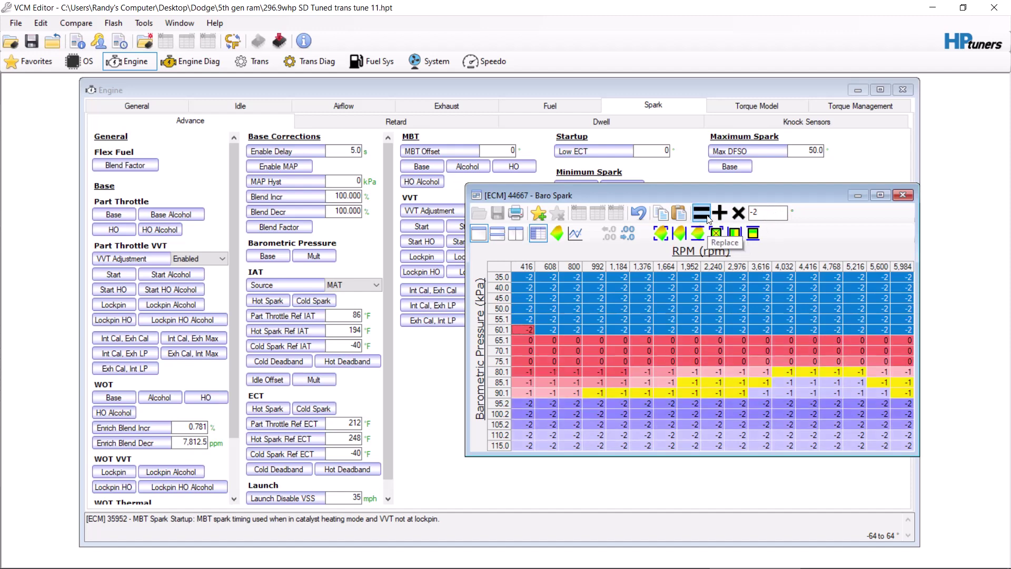
left_click(903, 195)
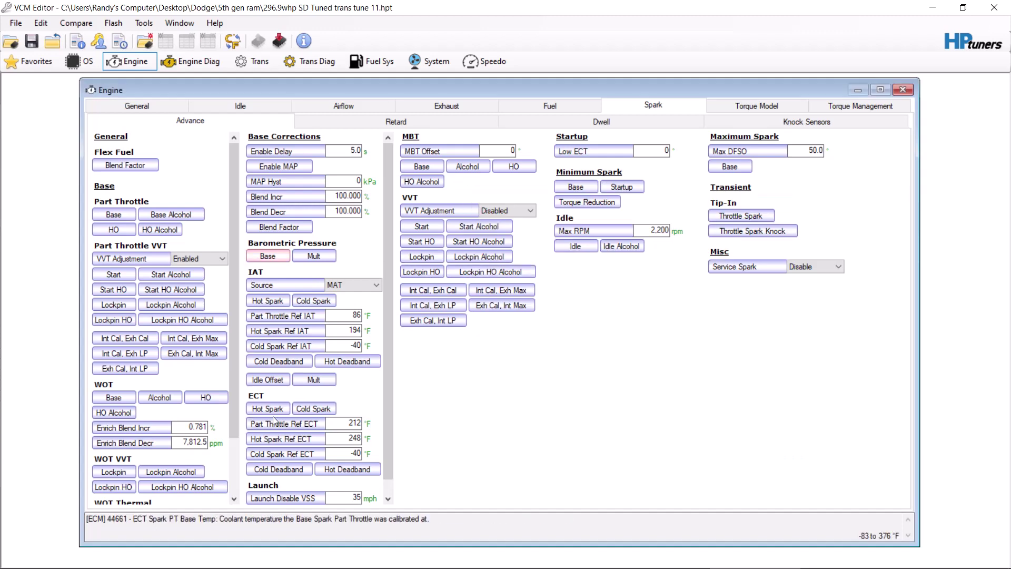
- Review the Knock Threshold Cyl 1 table under Knock Sensors, then close it
scroll(273, 416, "down", 1)
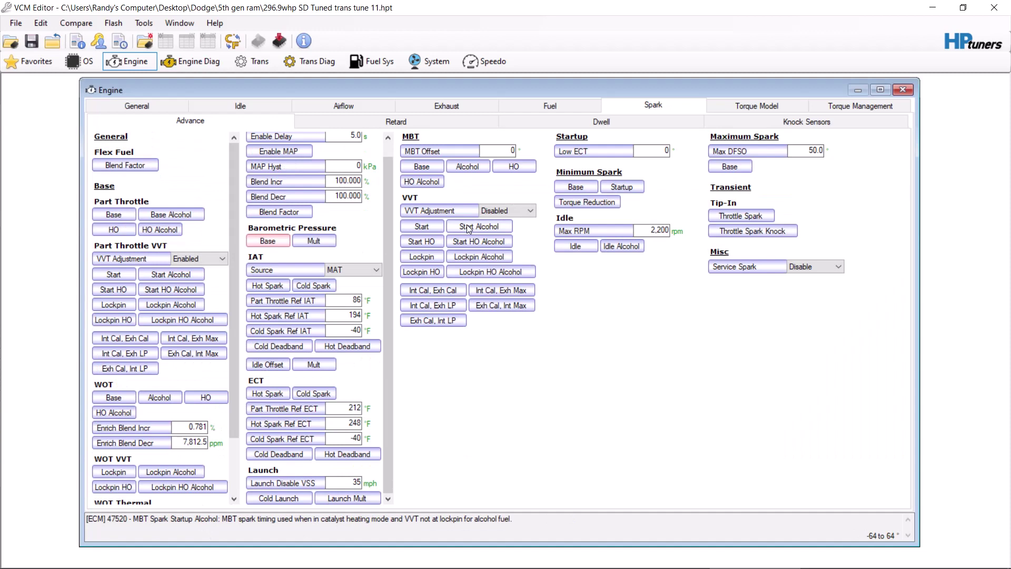
left_click(763, 121)
left_click(251, 152)
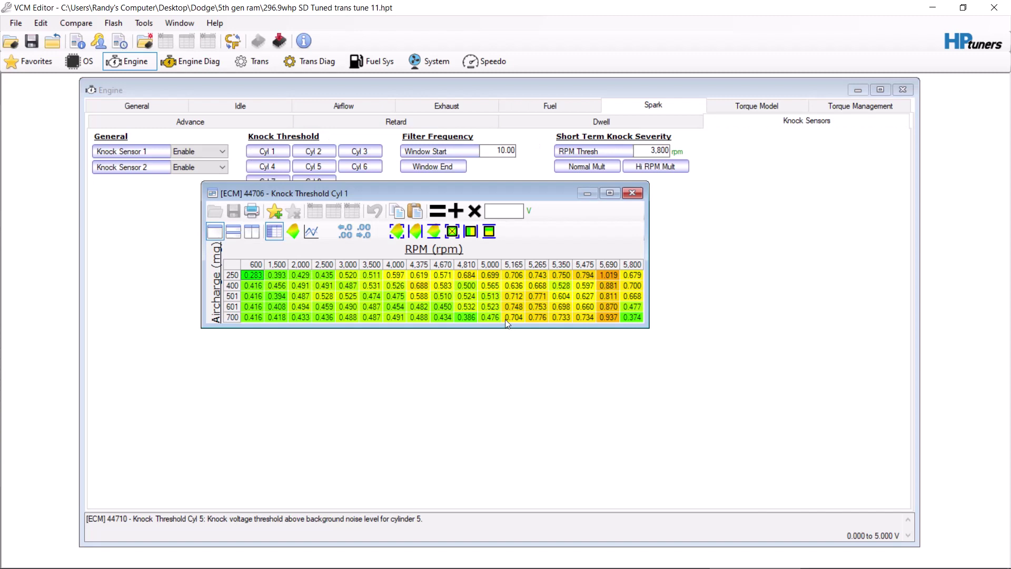
left_click(632, 194)
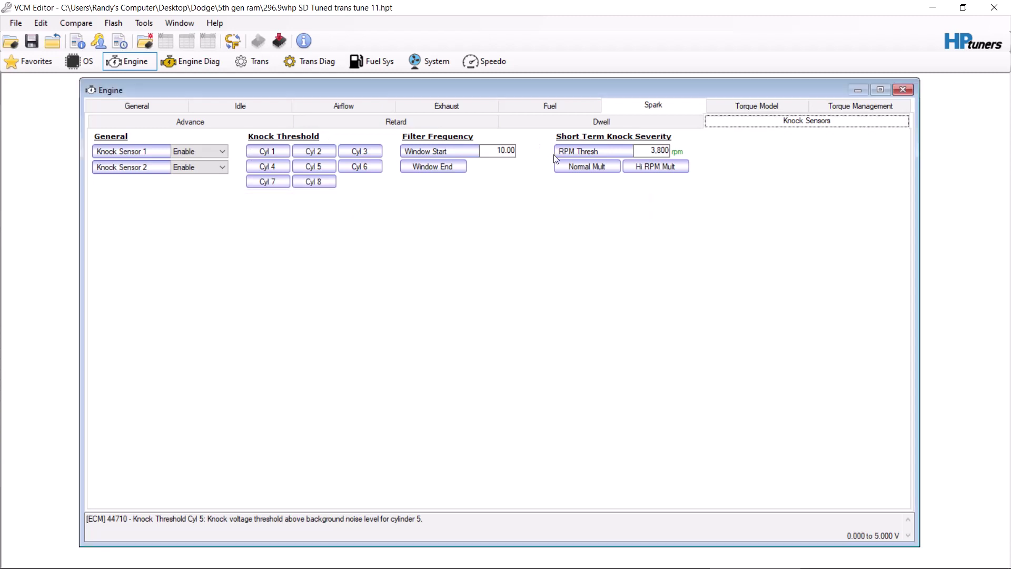
- Check the Dwell and Knock Retard settings, then switch to the Torque Model settings
left_click(580, 124)
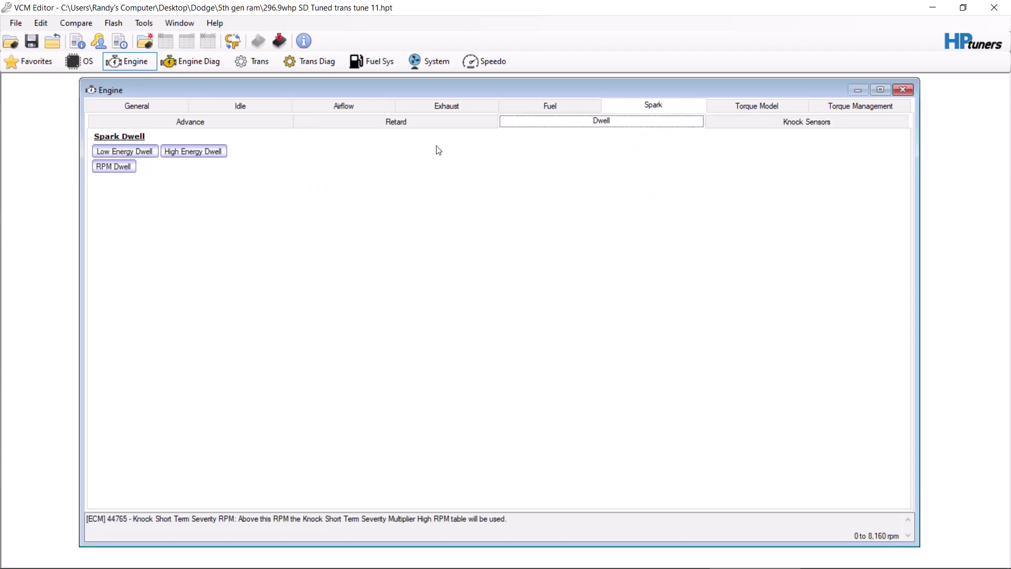
left_click(417, 125)
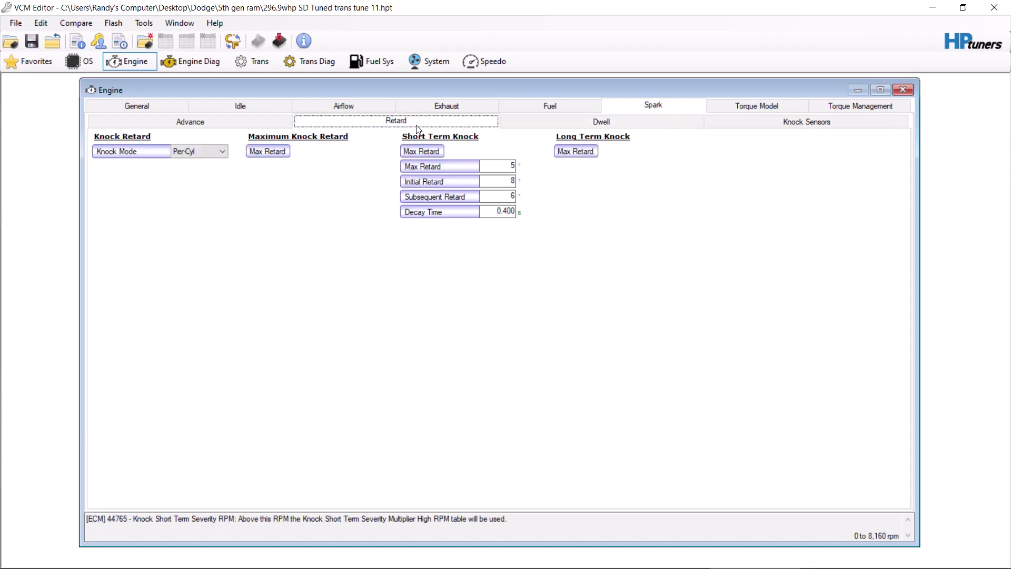
left_click(269, 124)
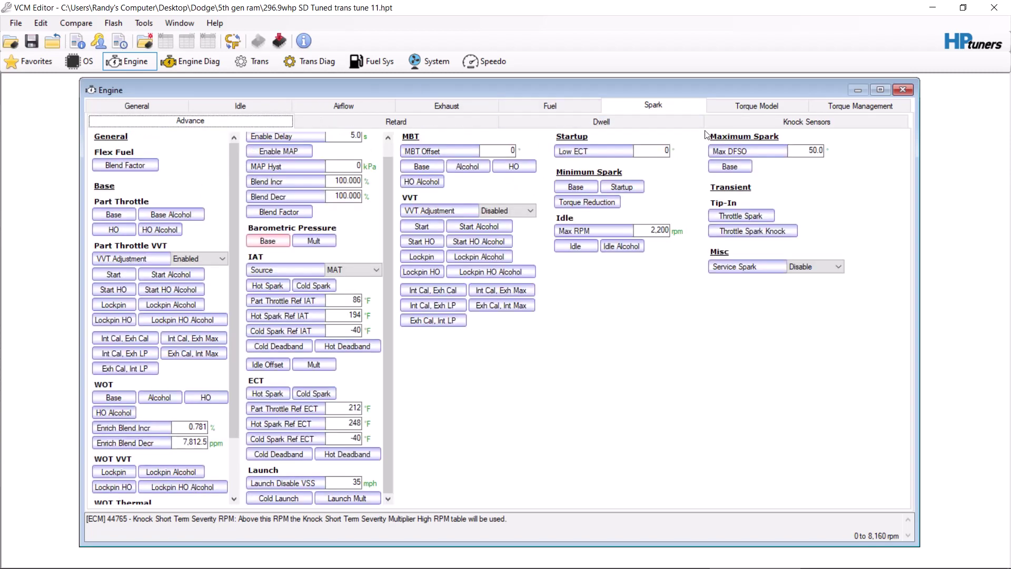
left_click(839, 108)
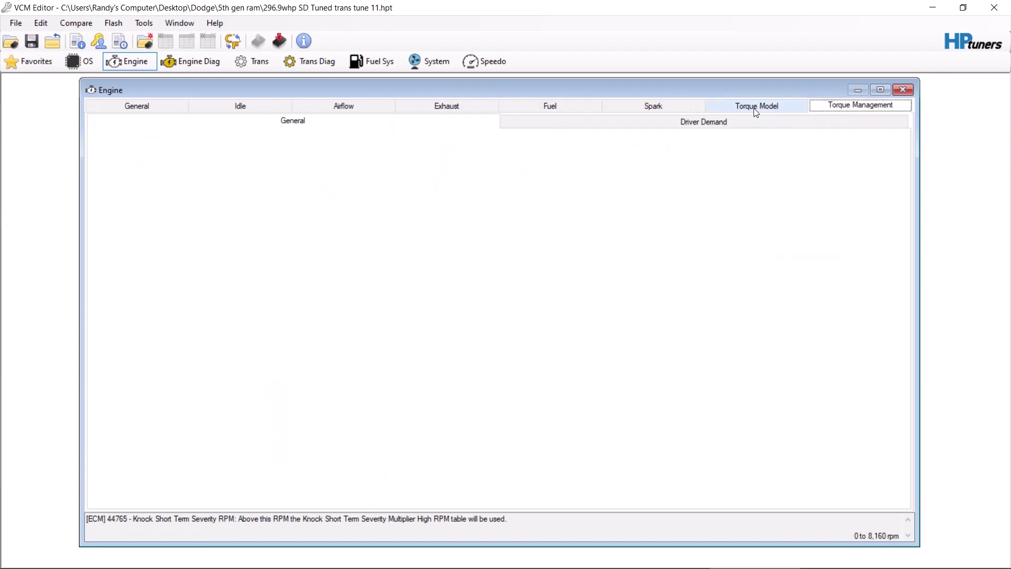
left_click(756, 110)
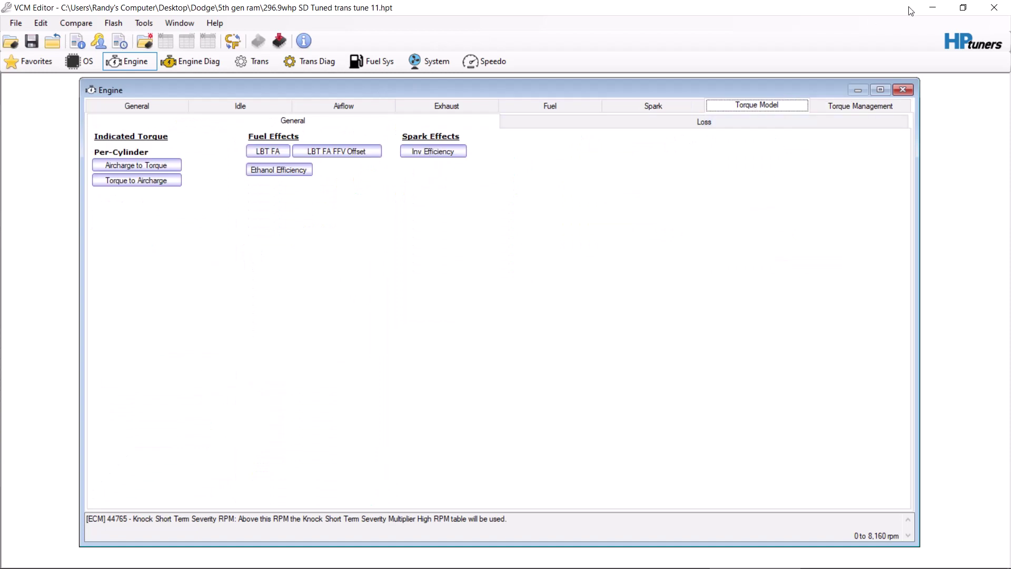
- Exit VCM Editor, discarding changes to both the tuned trans and stock 19 ram tunes
left_click(998, 7)
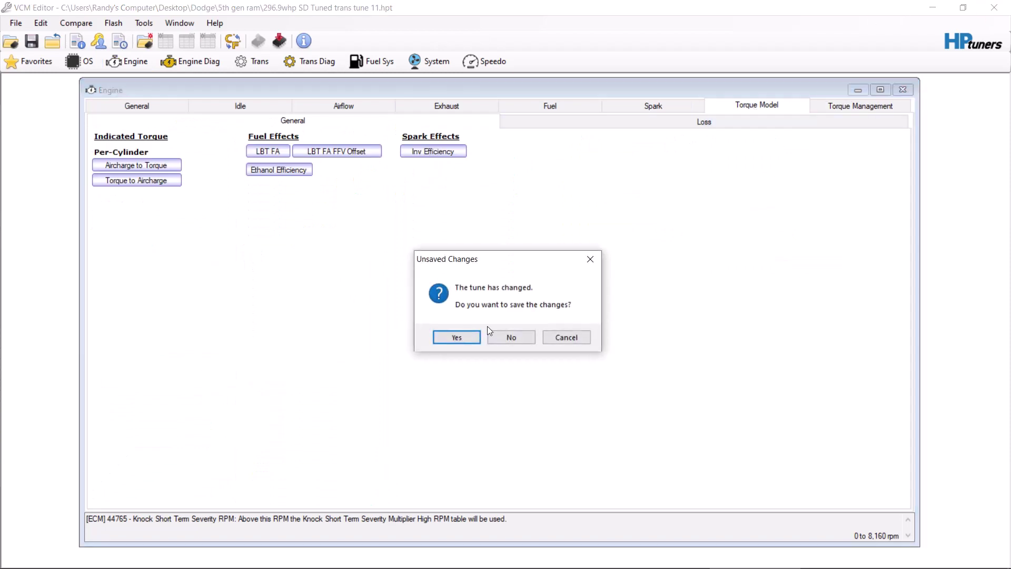
left_click(495, 334)
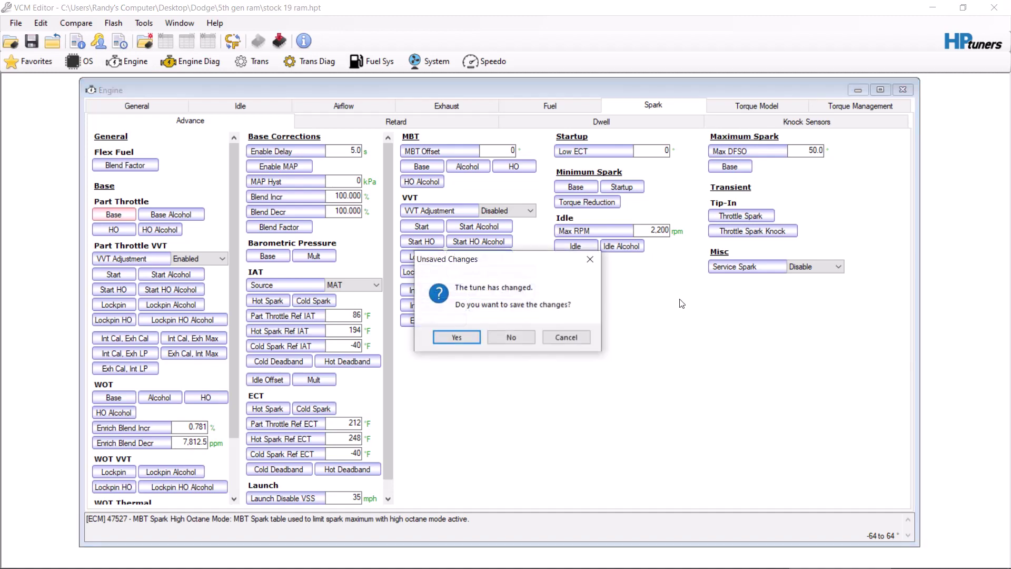
left_click(532, 336)
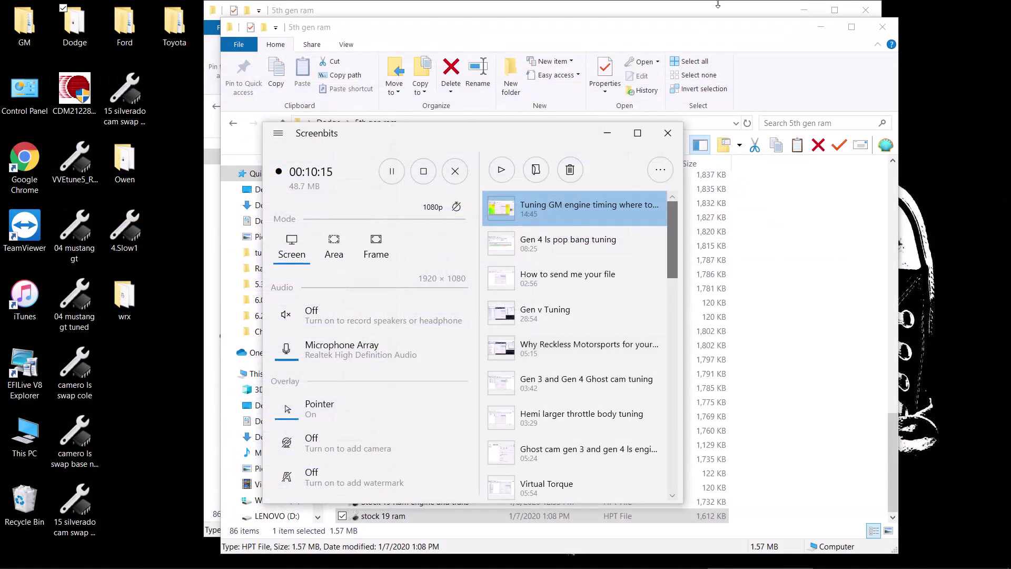
- Close both 5th gen ram folder windows and launch VCM Scanner (Beta)
left_click(882, 26)
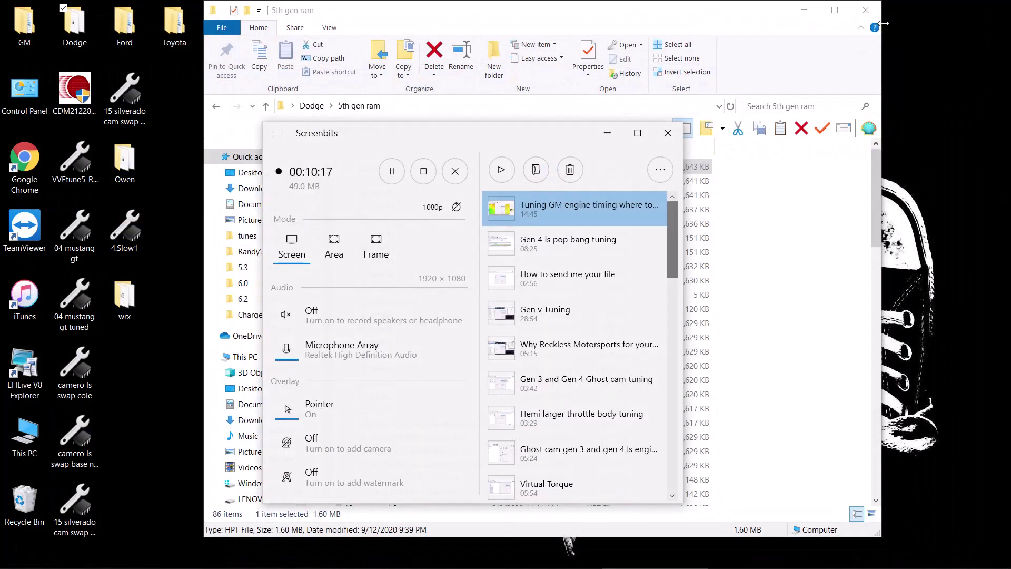
left_click(862, 21)
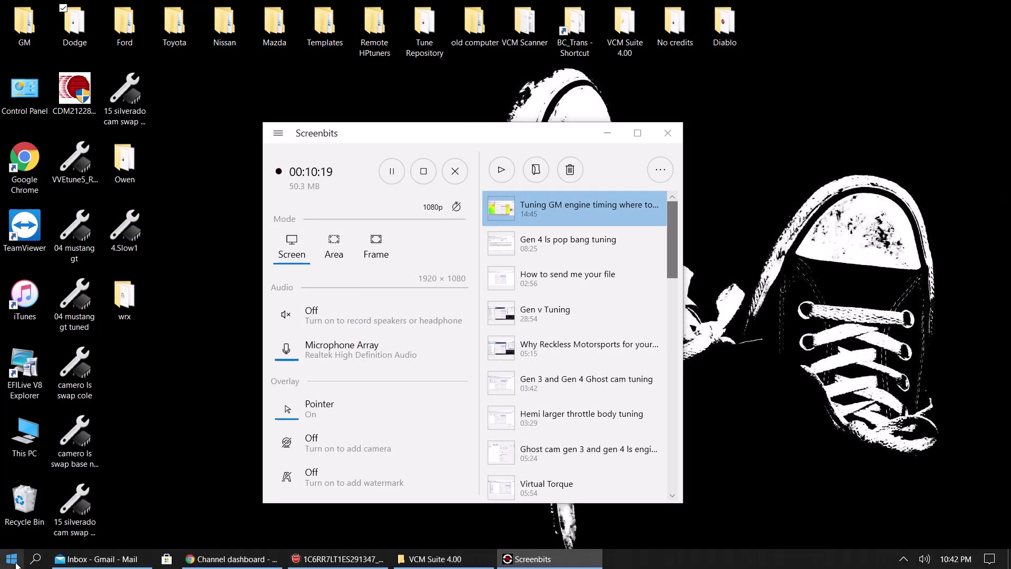
key("super")
left_click(88, 253)
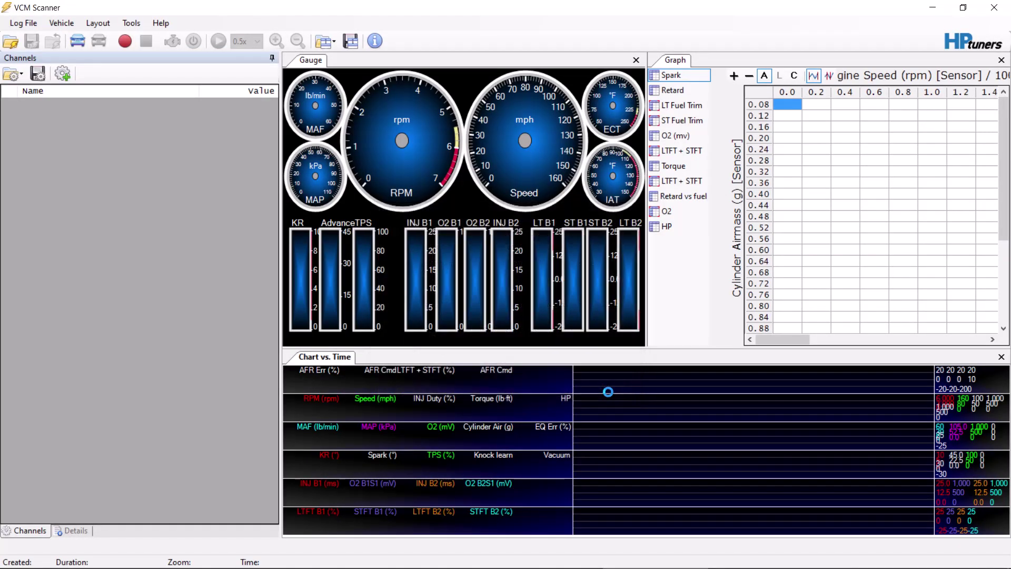
- Browse to Documents > HP Tuners > VCM Scanner > Logs in the open-log dialog
left_click(23, 23)
left_click(48, 36)
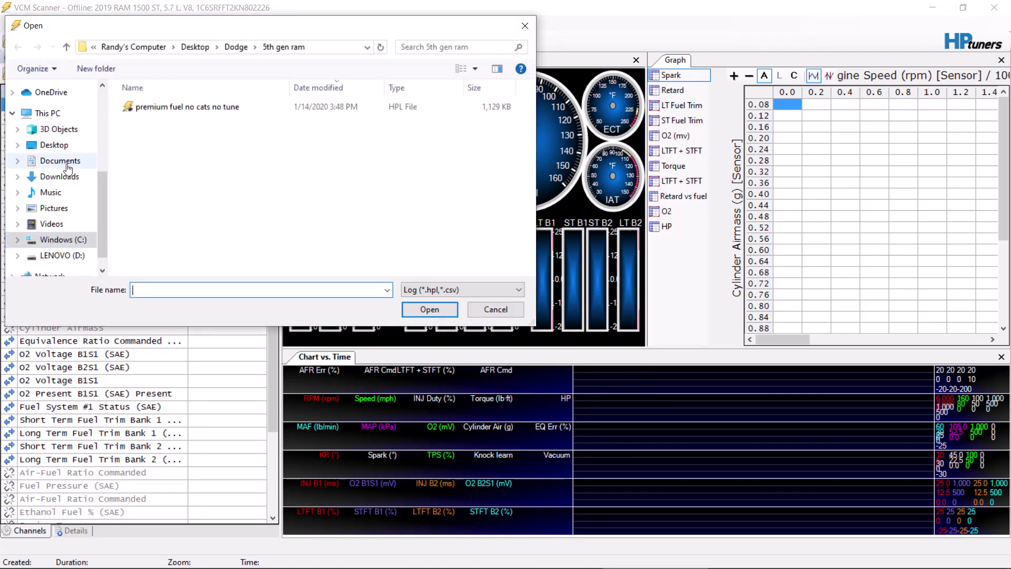
left_click(59, 160)
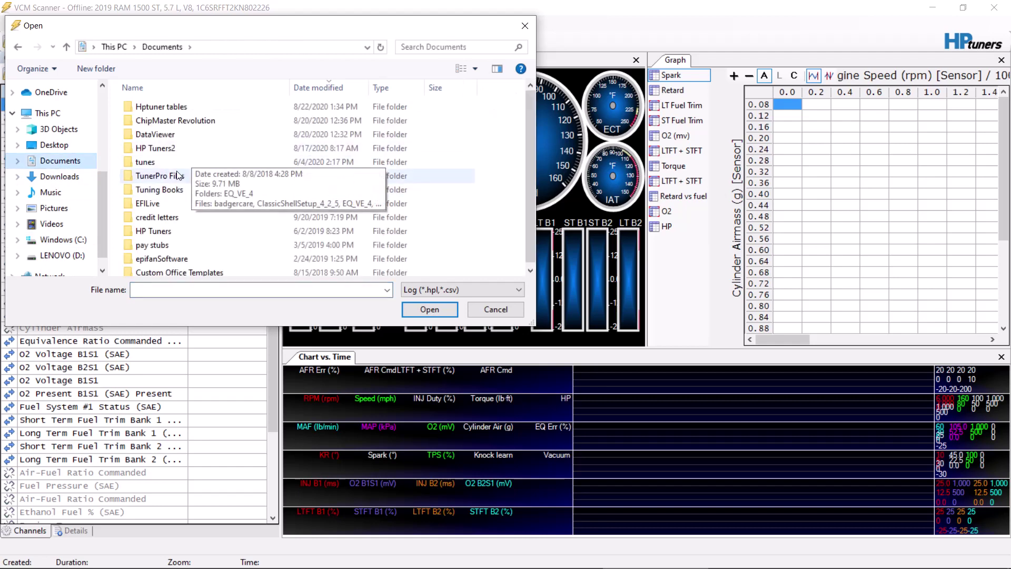
left_click(191, 230)
double_click(189, 230)
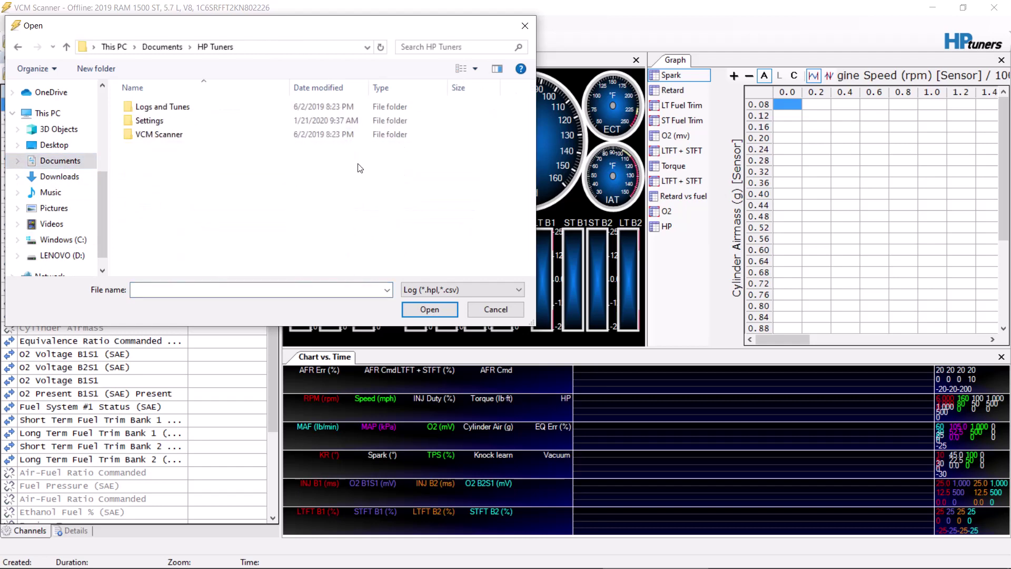
double_click(211, 134)
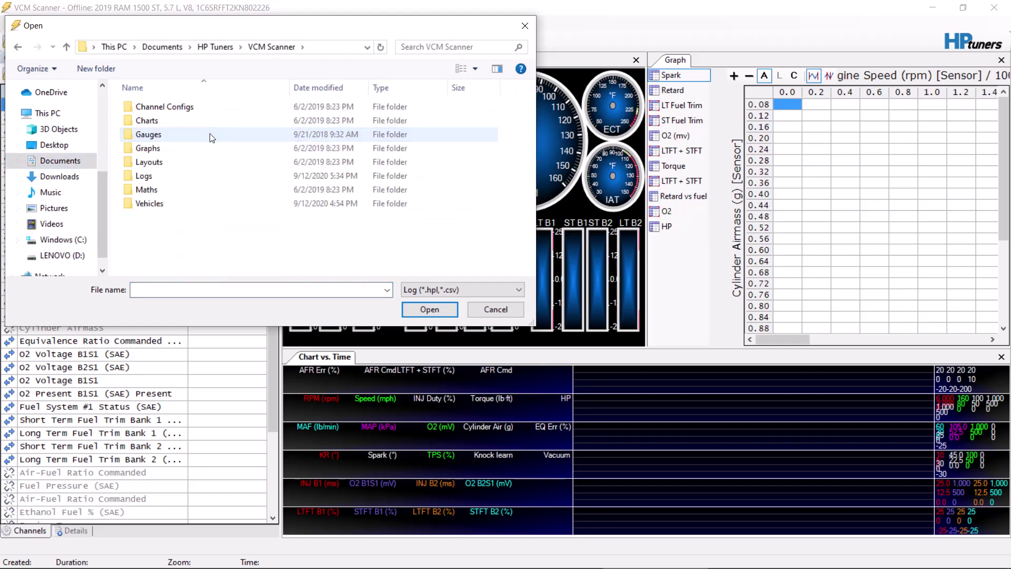
double_click(184, 178)
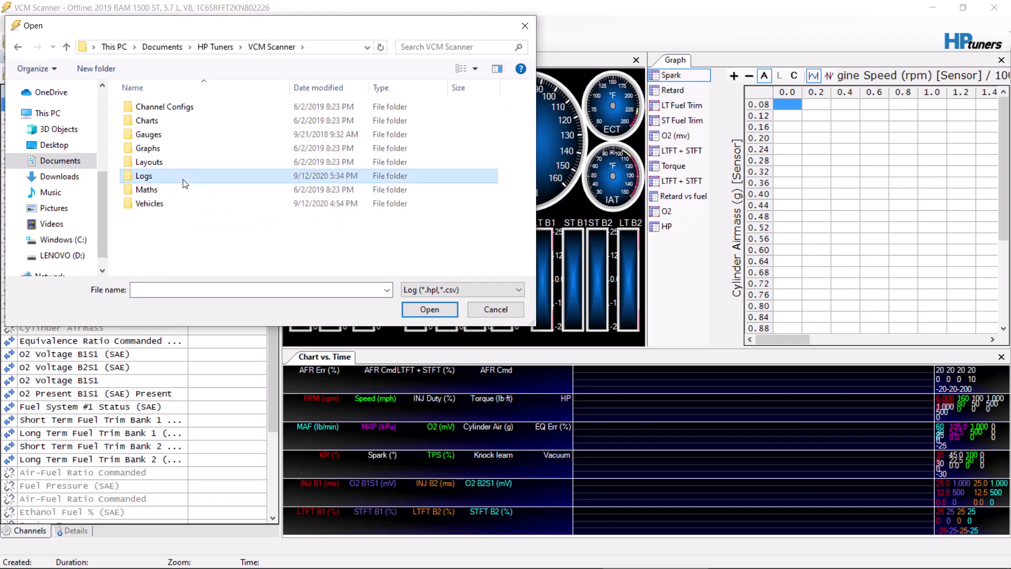
left_click(361, 87)
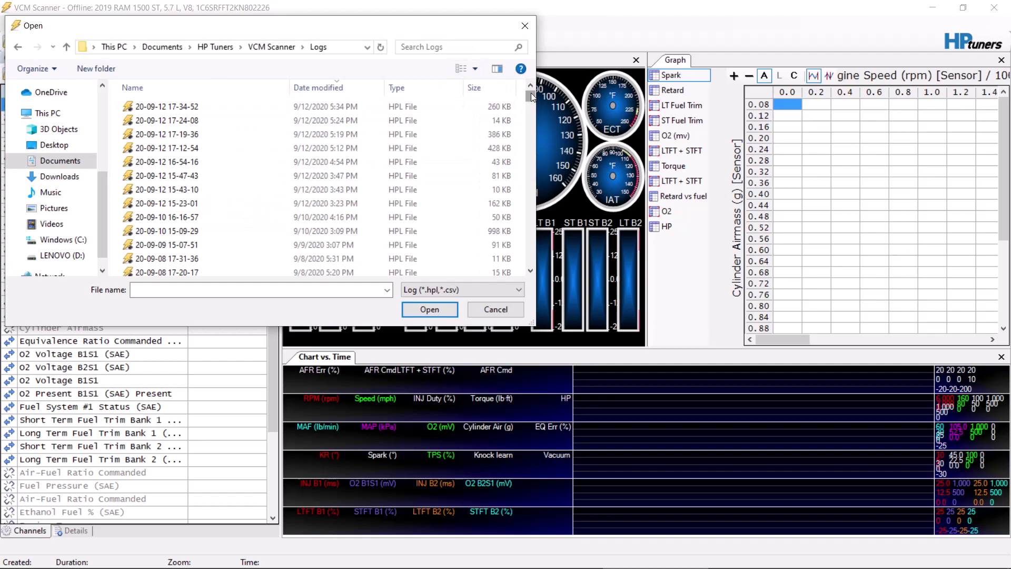
left_click_drag(532, 96, 544, 242)
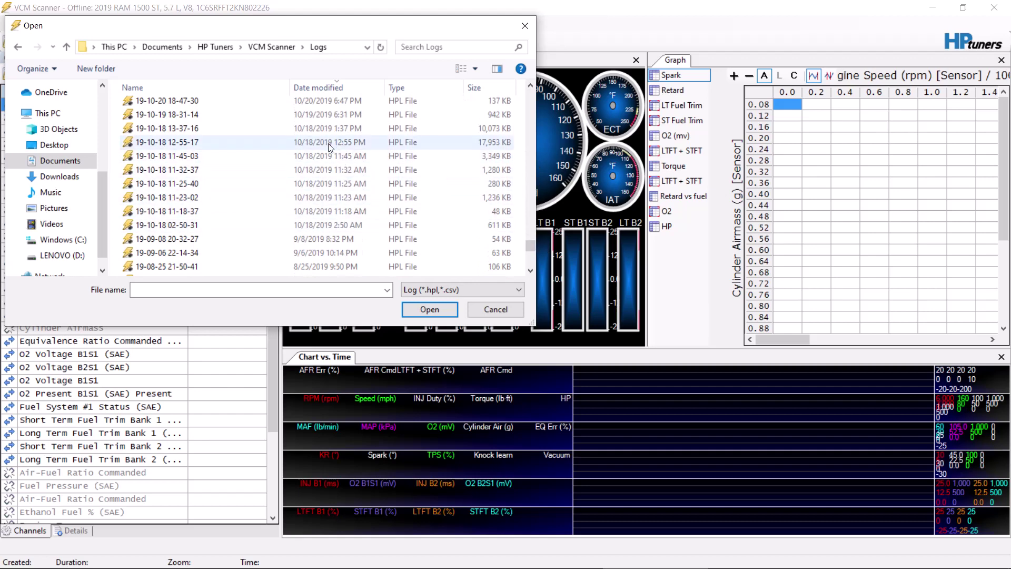
left_click(324, 157)
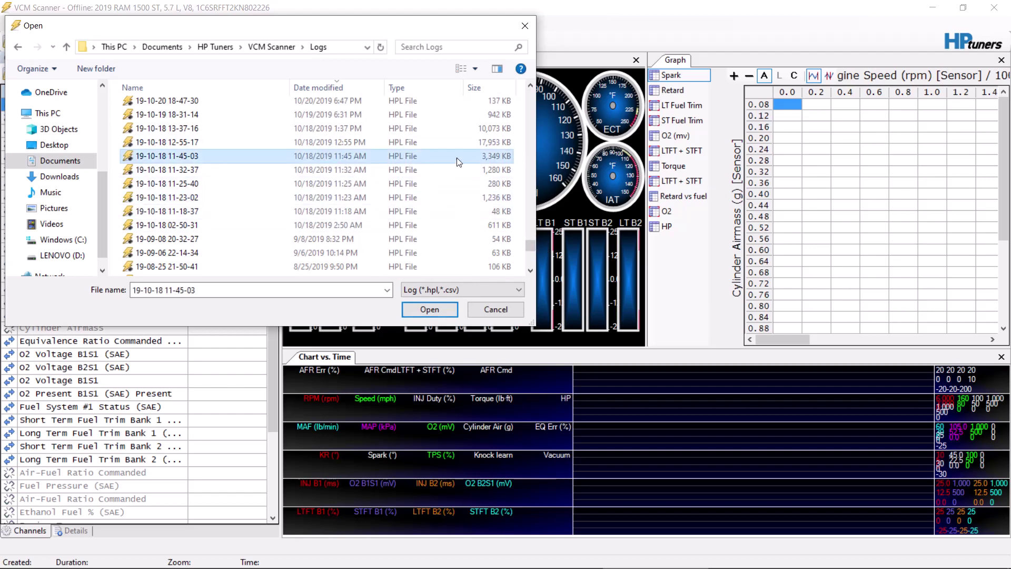
left_click(361, 141)
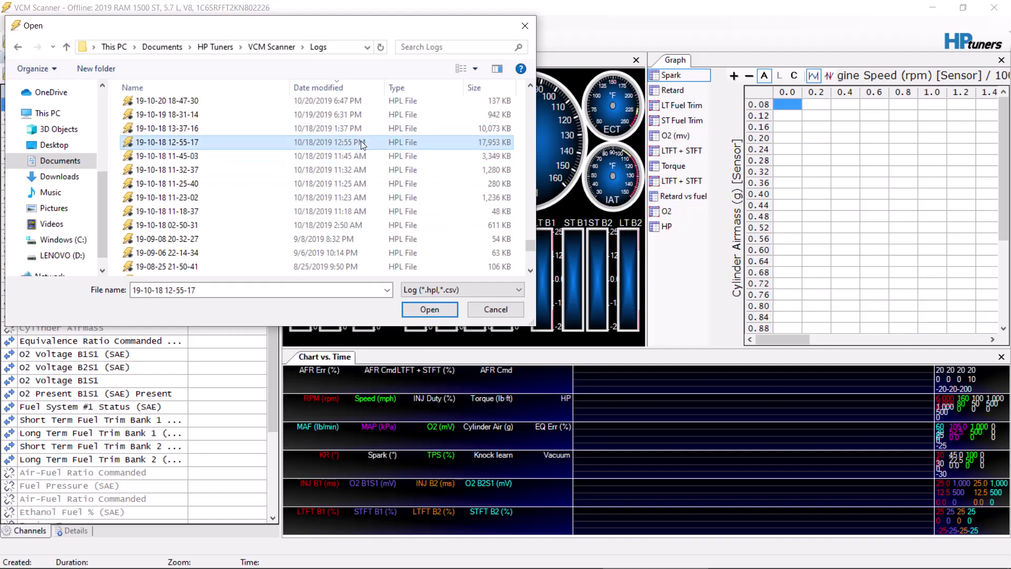
left_click(437, 311)
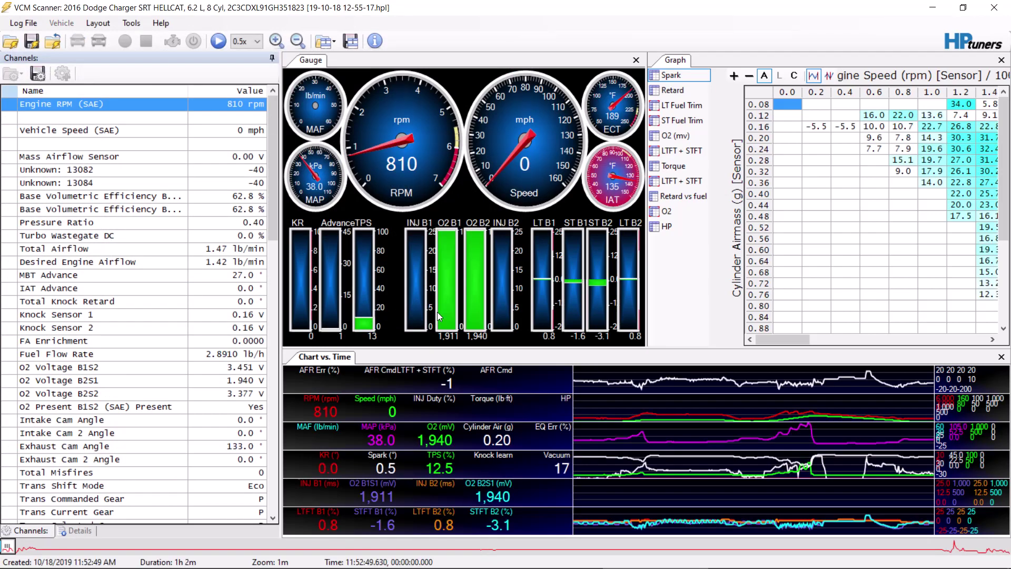
- Load the recent 14 ram 1500 8 speed layout and move log playback to 12:22:00
left_click(98, 23)
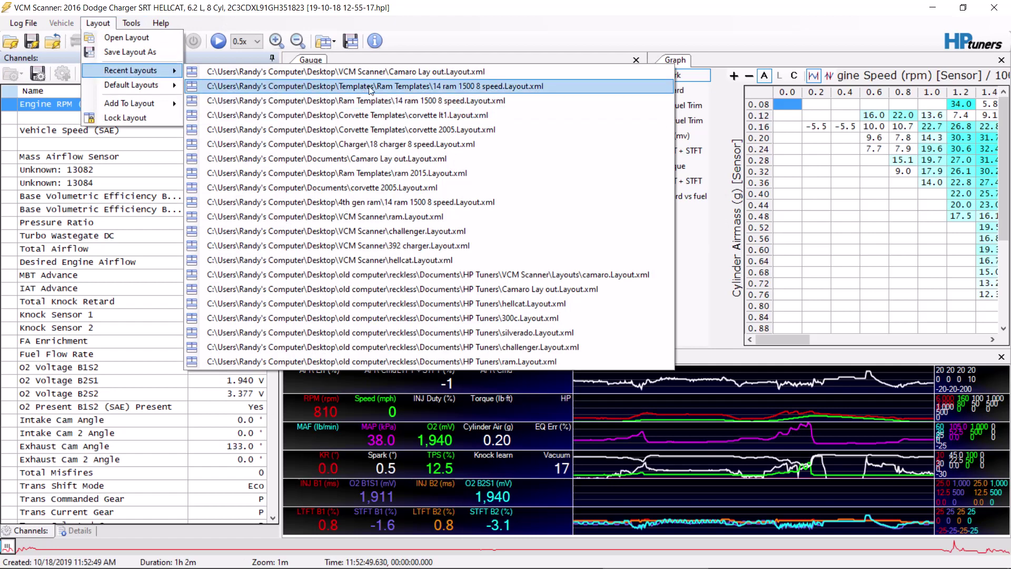
left_click(387, 85)
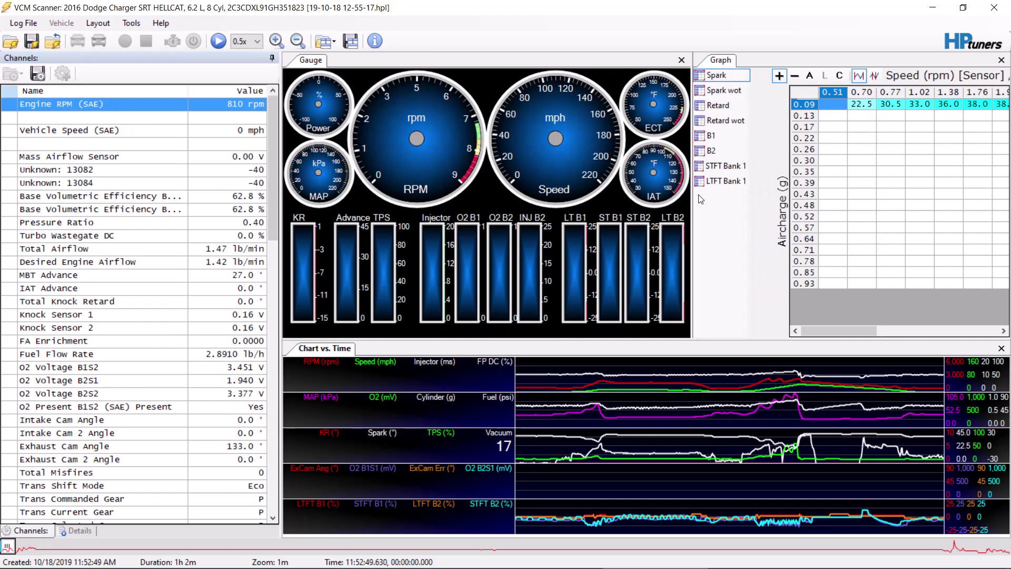
left_click_drag(408, 547, 472, 550)
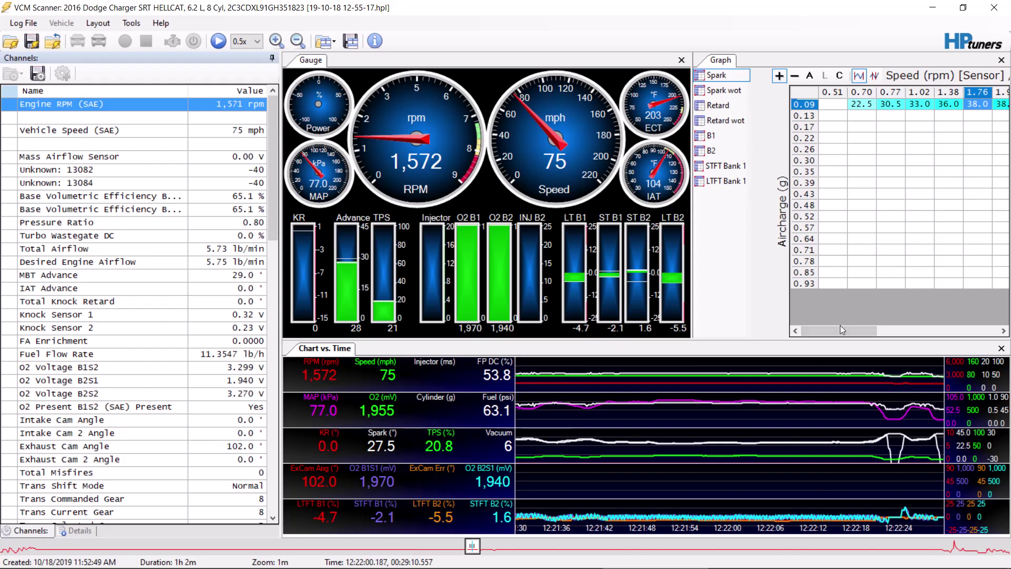
left_click_drag(839, 331, 950, 148)
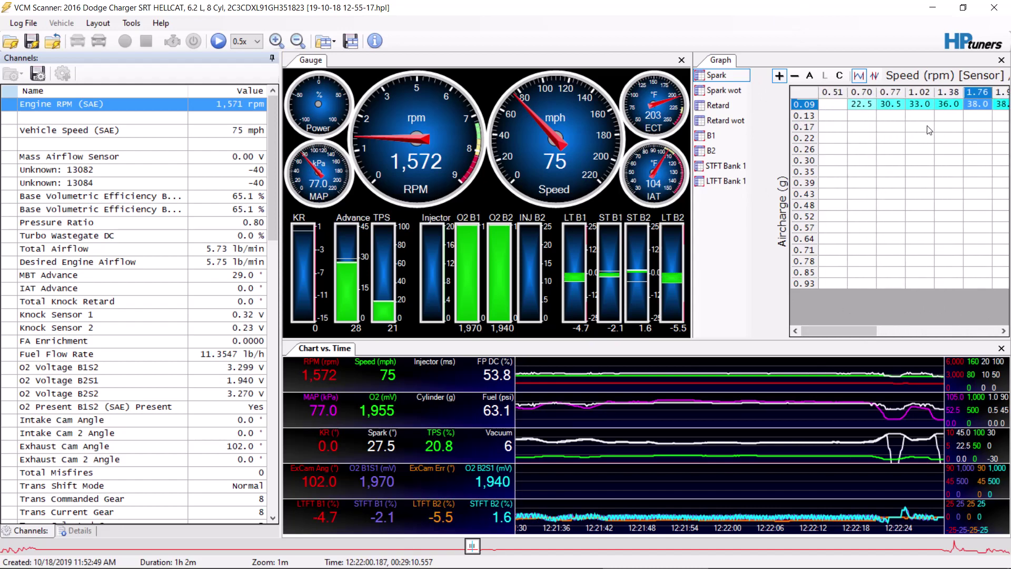
right_click(708, 90)
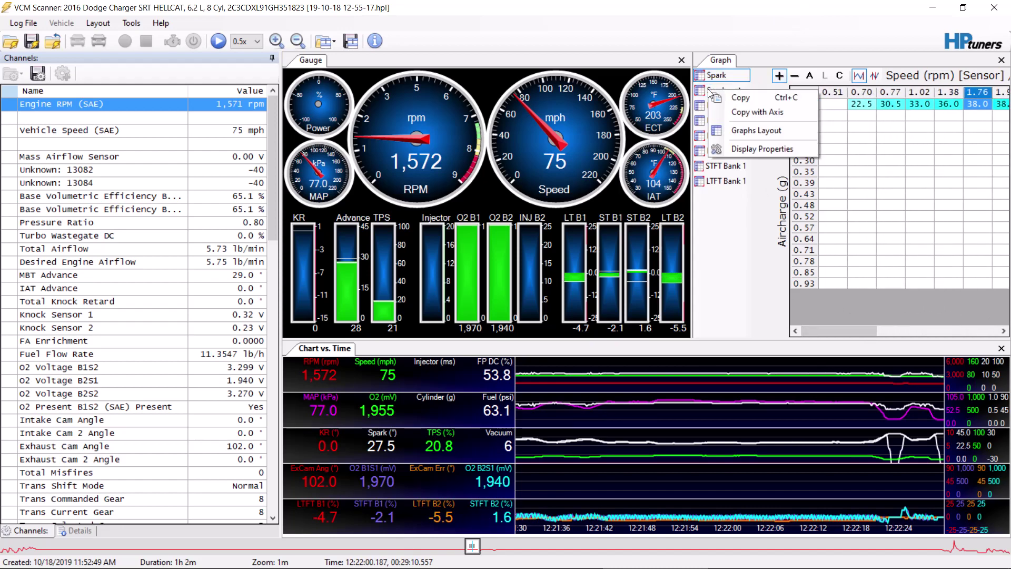
left_click(769, 135)
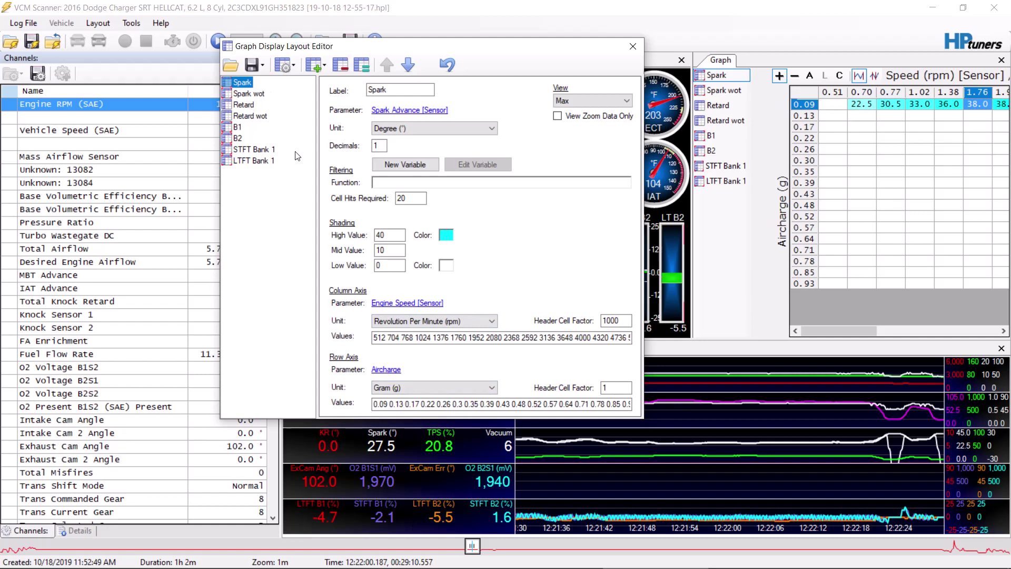
mouse_move(474, 566)
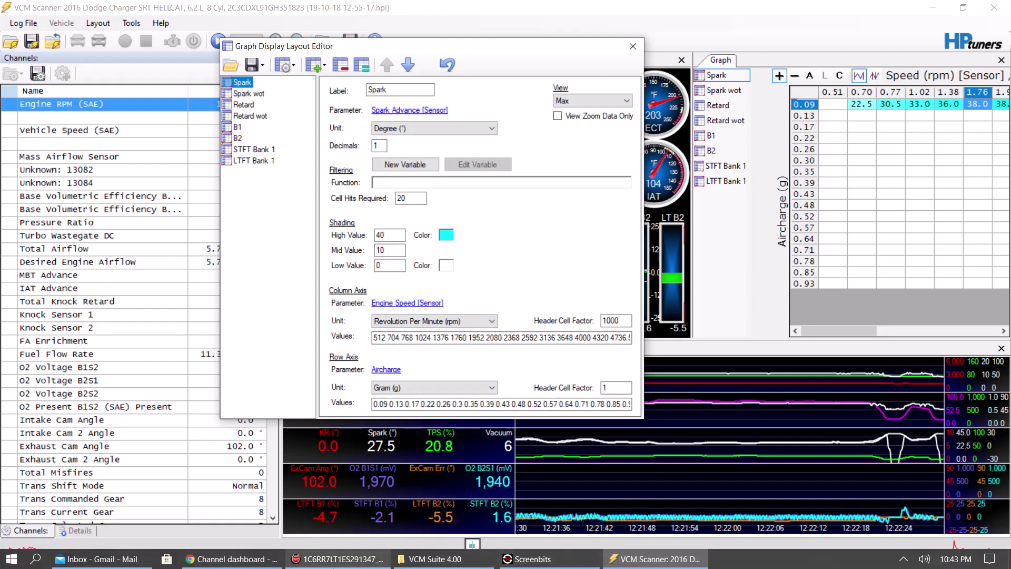
mouse_move(118, 563)
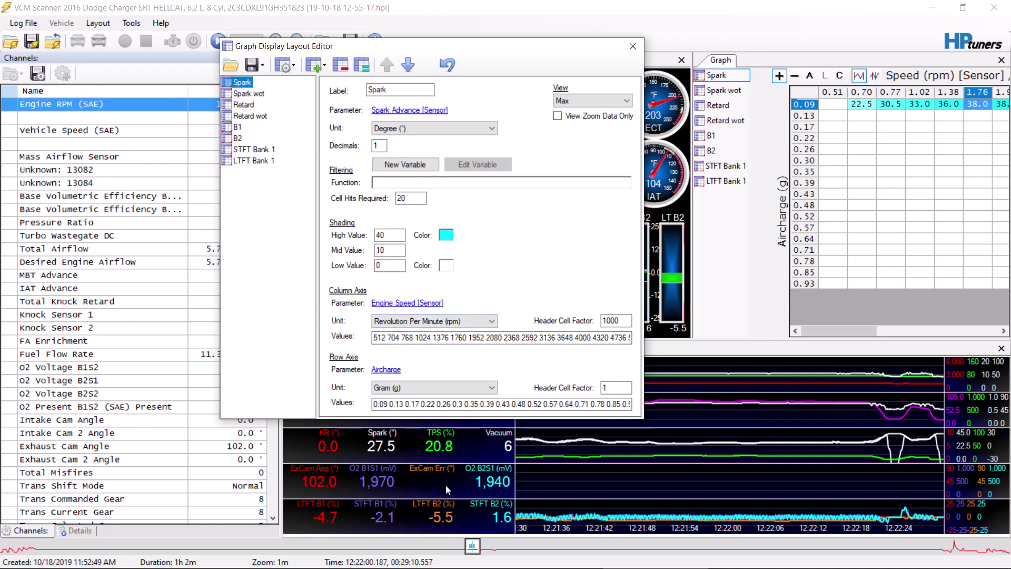
left_click(255, 95)
left_click(250, 106)
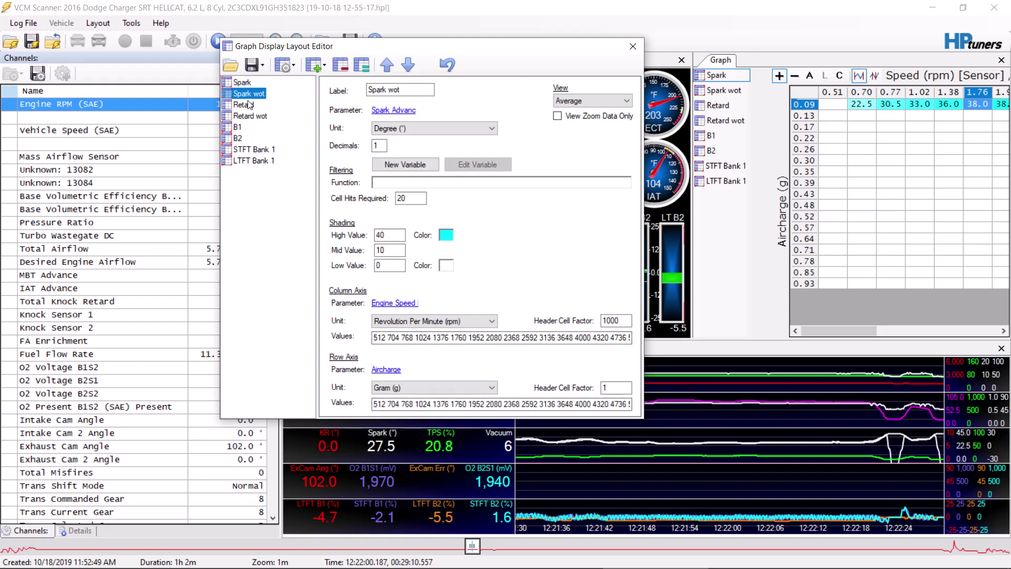
left_click(633, 46)
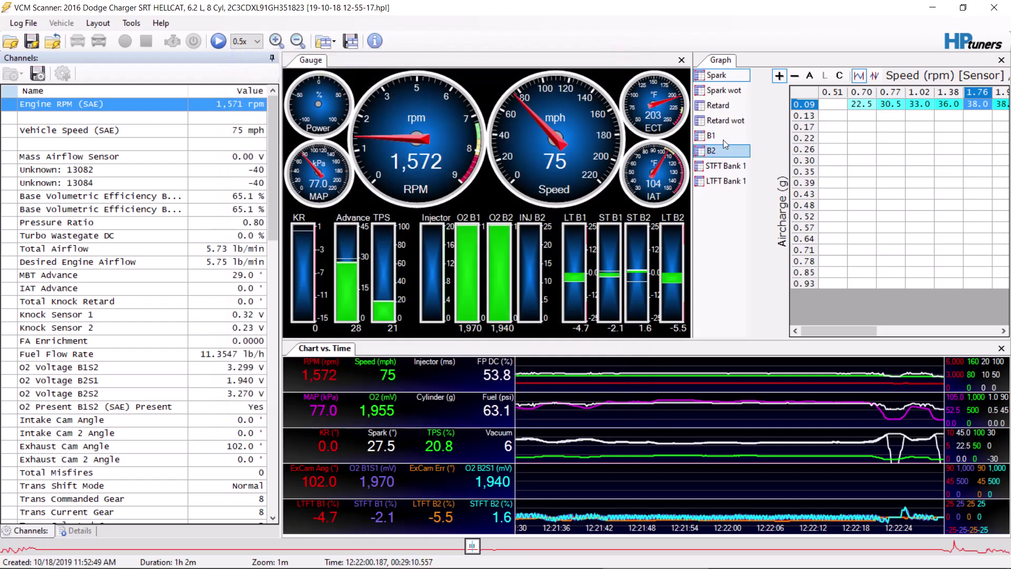
- Zoom the Chart vs. Time to a 1 s span and inspect cells in the spark table
left_click_drag(834, 336, 885, 326)
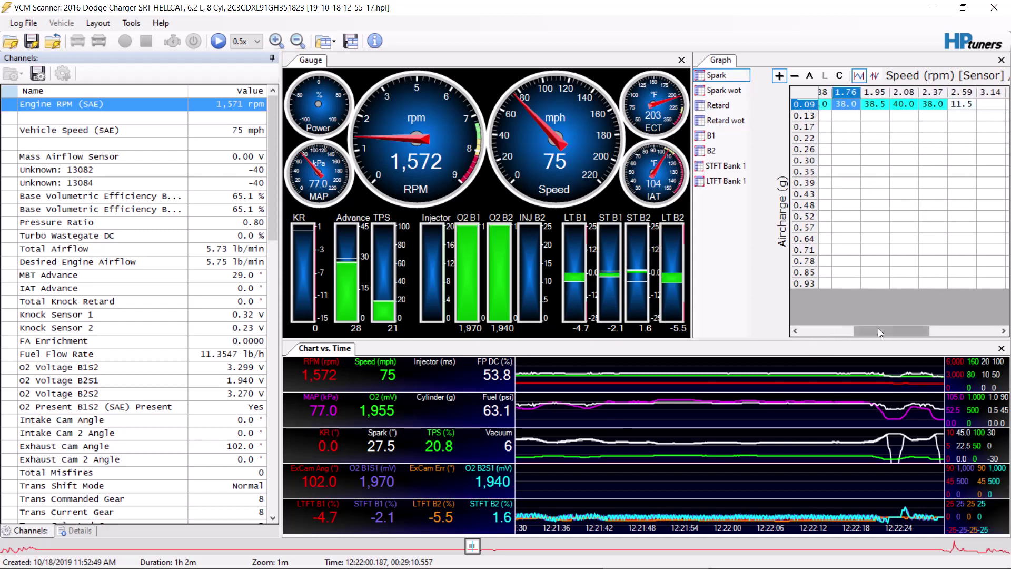
left_click_drag(876, 328, 823, 327)
key("plus")
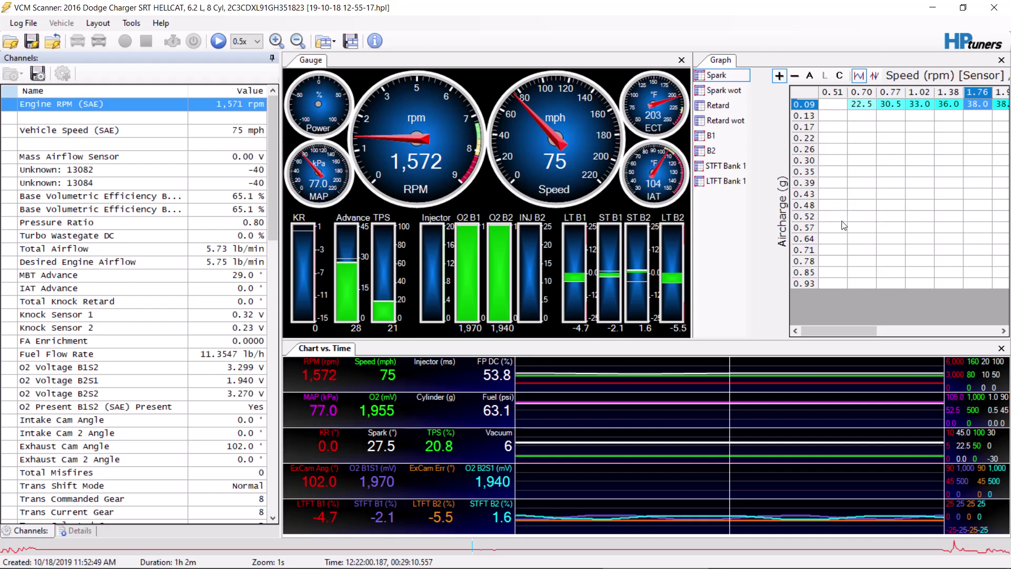
left_click(885, 207)
left_click(905, 174)
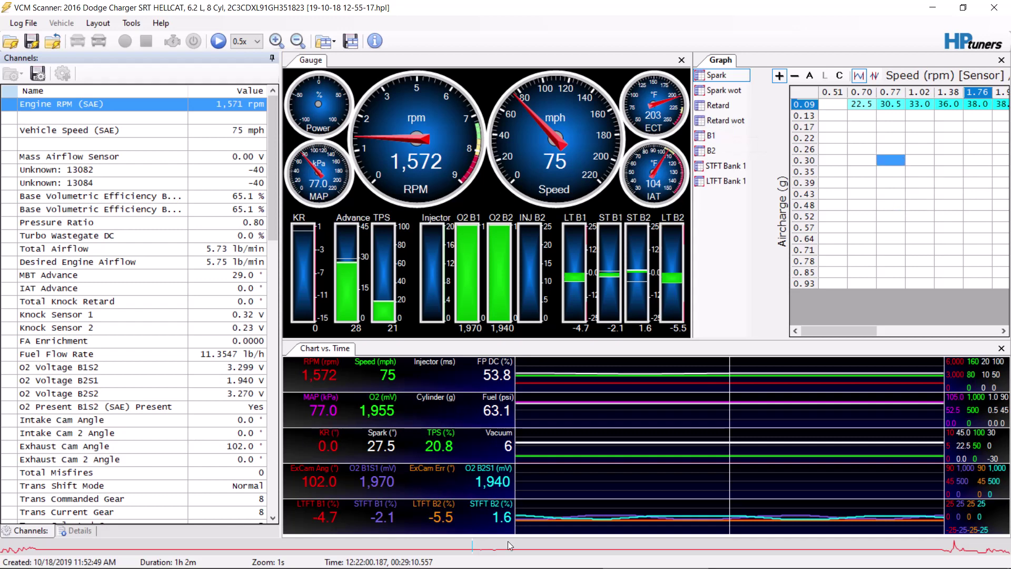
- Step log playback from 12:28:23 through 12:48:00 to 12:51:42
left_click(576, 550)
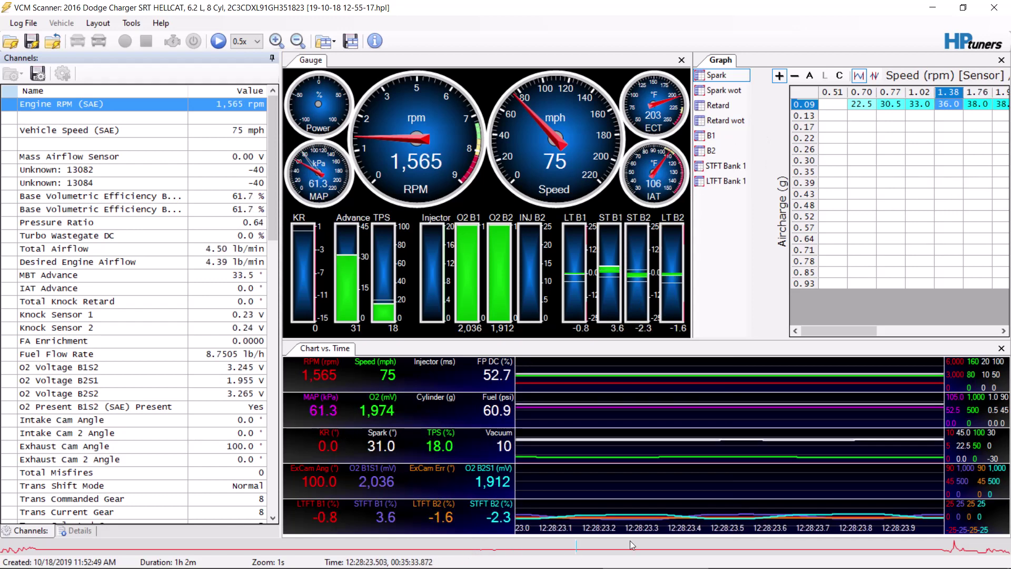
left_click(703, 552)
left_click(893, 550)
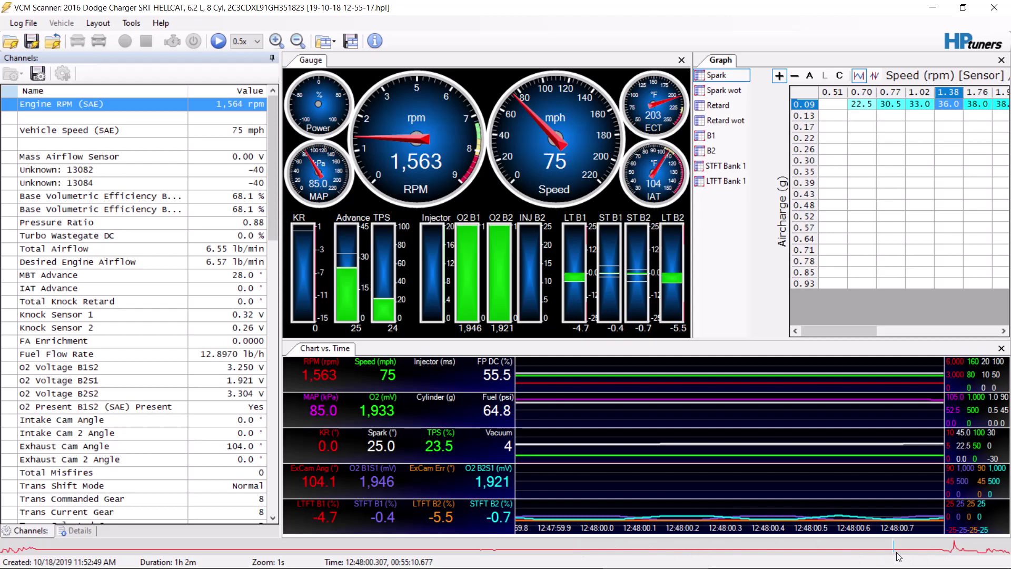
left_click(955, 546)
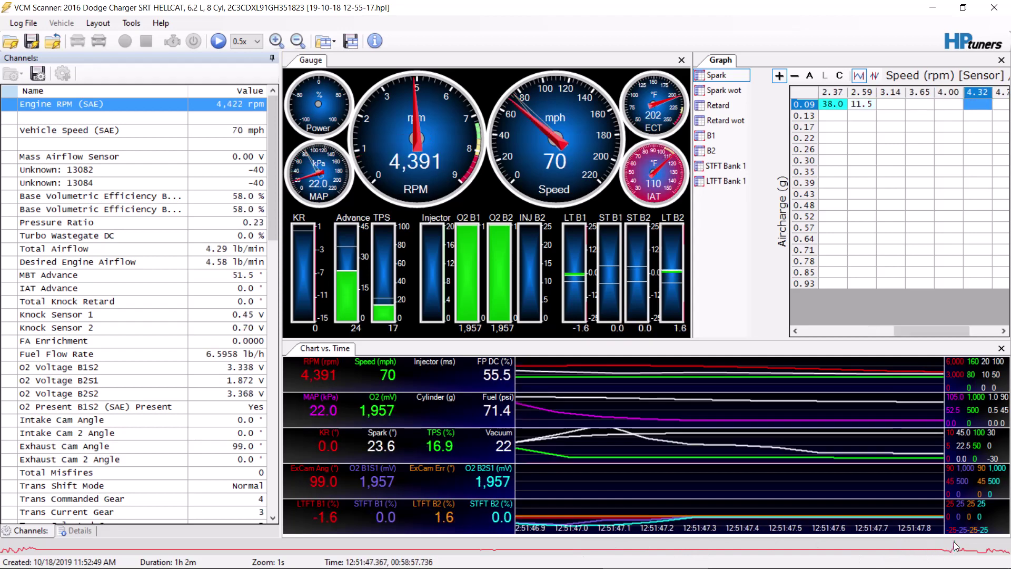
left_click(954, 546)
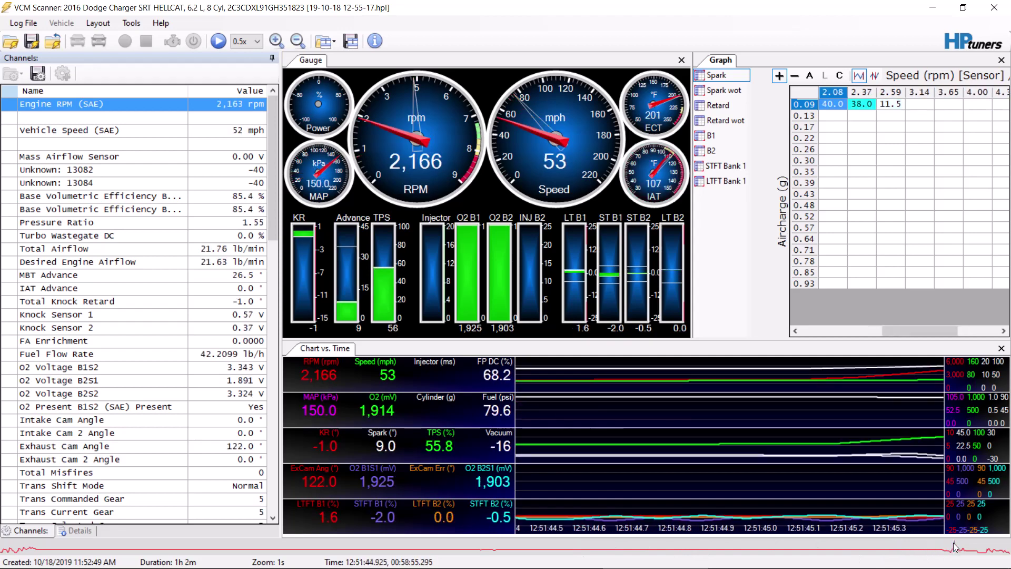
left_click_drag(954, 547, 954, 549)
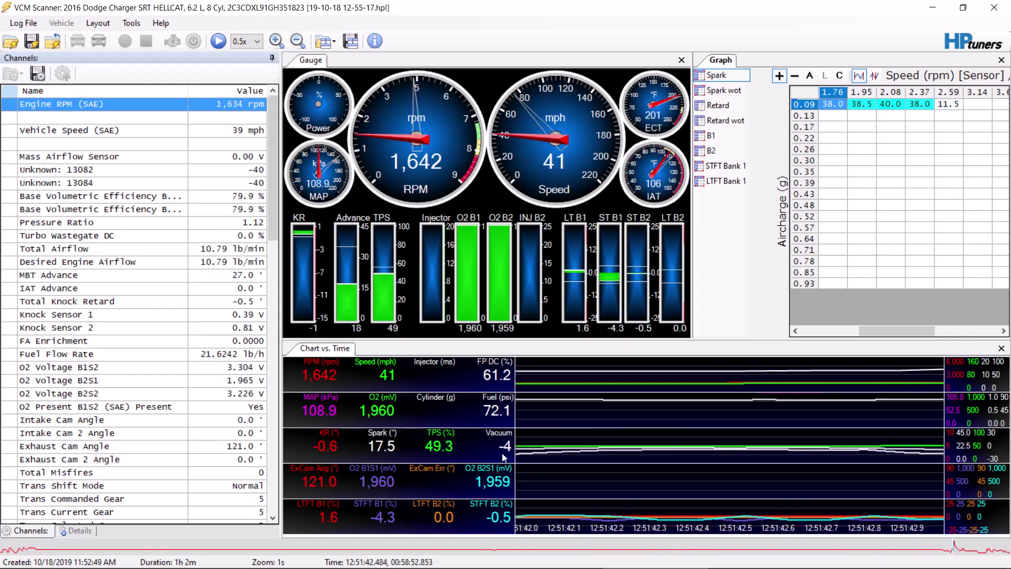
- Step log playback from 12:13:07 through 12:17:46 to about 12:27:30, checking spark against airmass and RPM
left_click(430, 554)
left_click(329, 551)
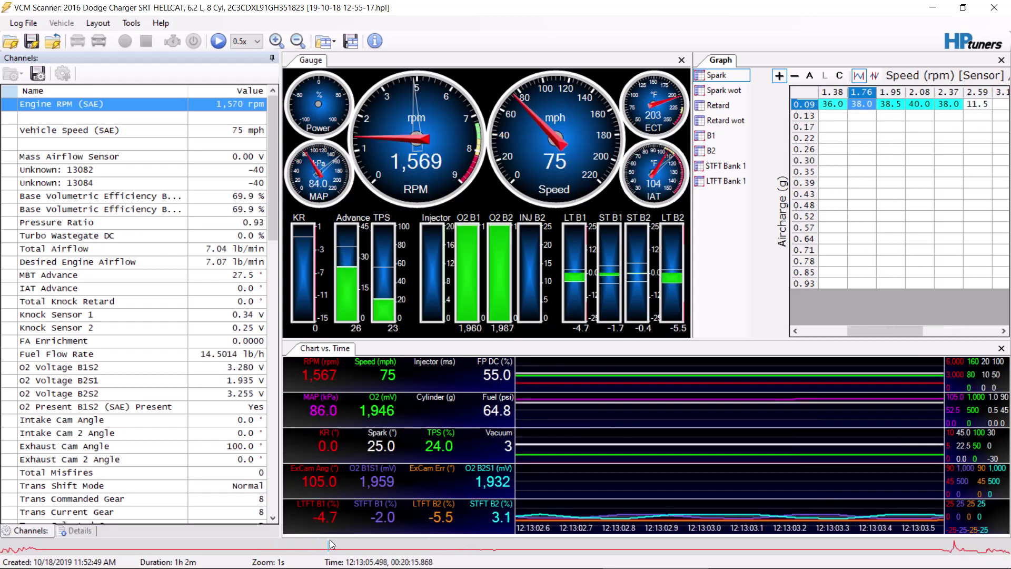
left_click(348, 542)
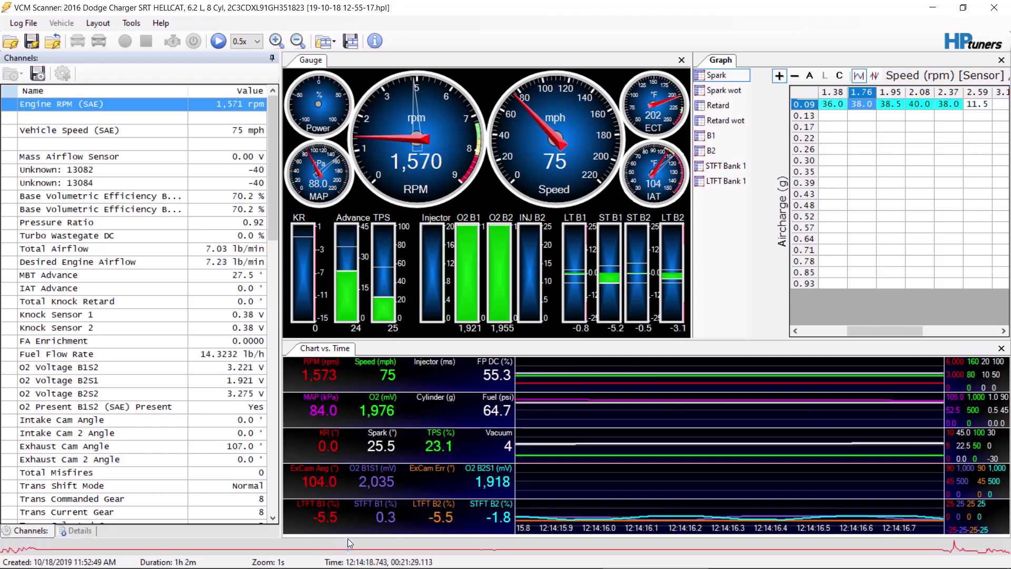
left_click(358, 539)
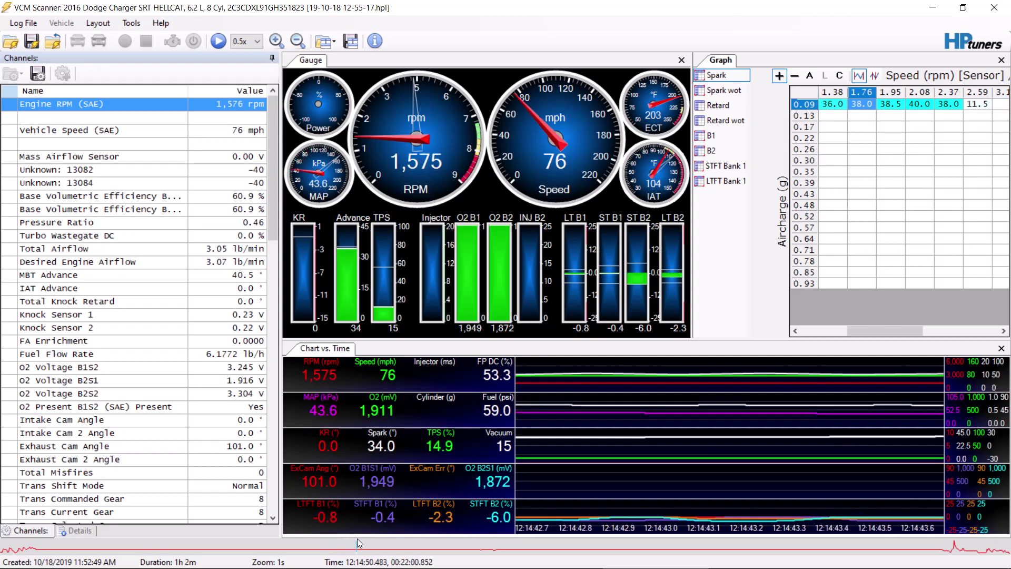
left_click(368, 539)
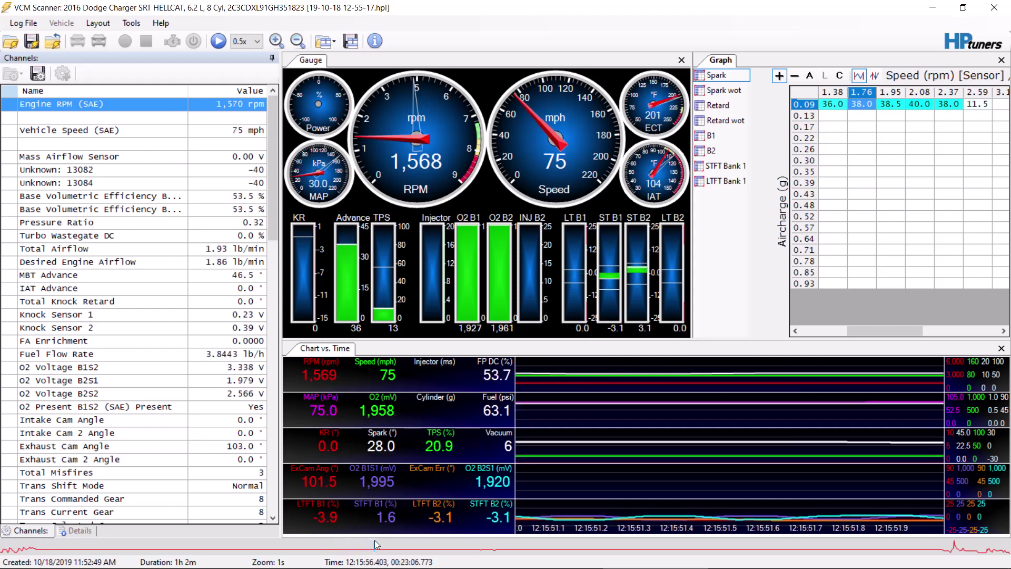
left_click_drag(375, 541, 435, 542)
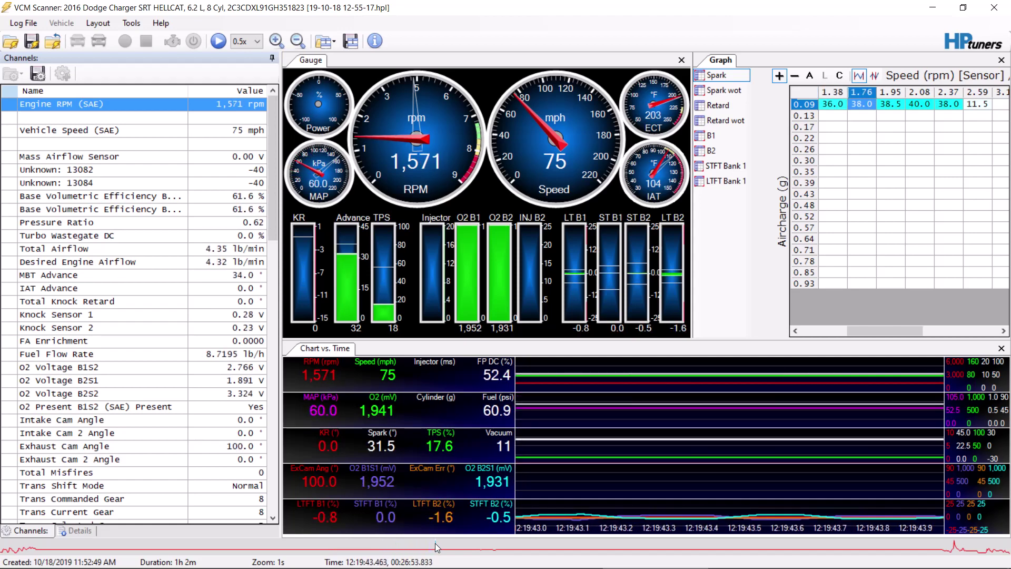
left_click(557, 542)
left_click_drag(557, 542, 560, 551)
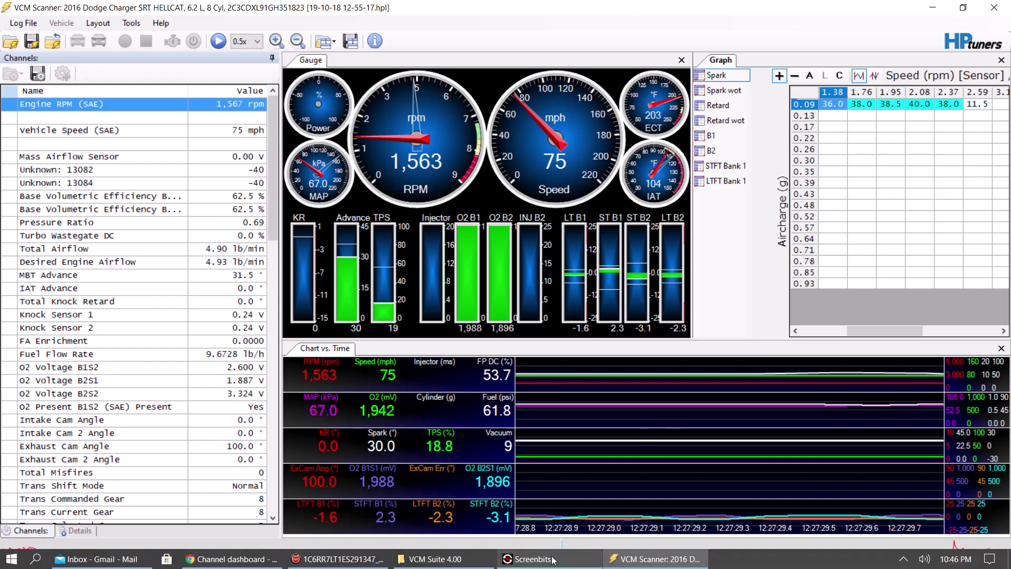
- Bring the Screenbits recorder window to the front from the taskbar
left_click(552, 559)
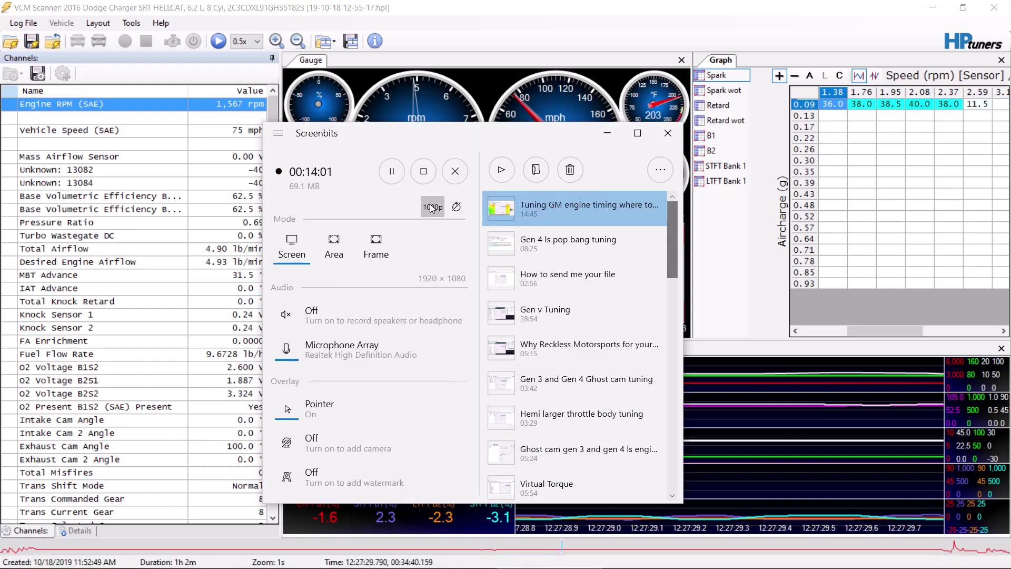